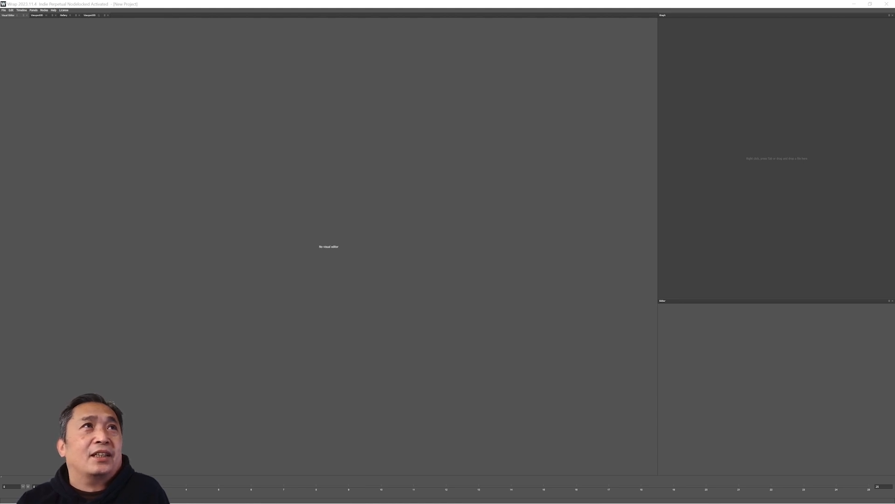
- Create a new project and display the empty scene in the 3D viewport
left_click(3, 10)
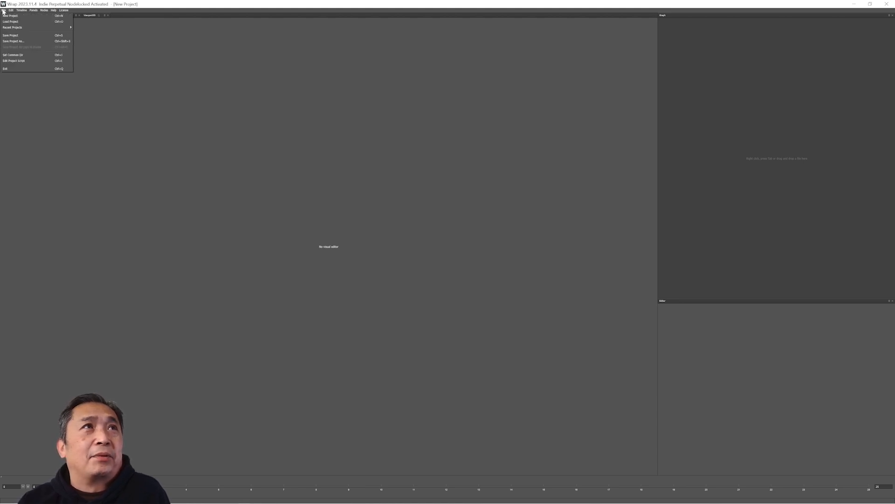
left_click(8, 16)
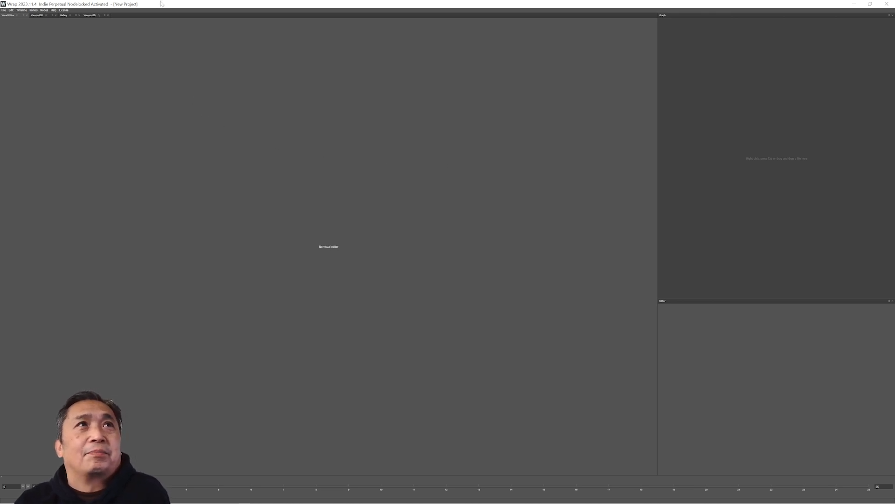
left_click(89, 15)
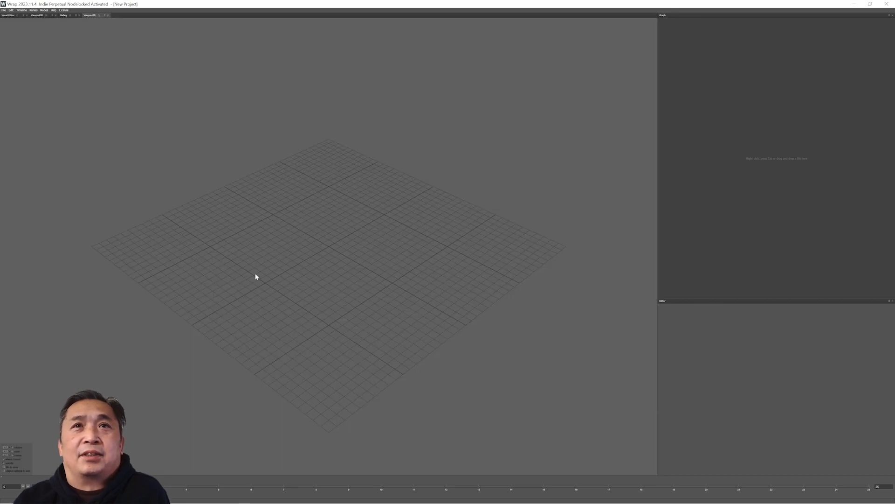
left_click_drag(352, 302, 174, 288)
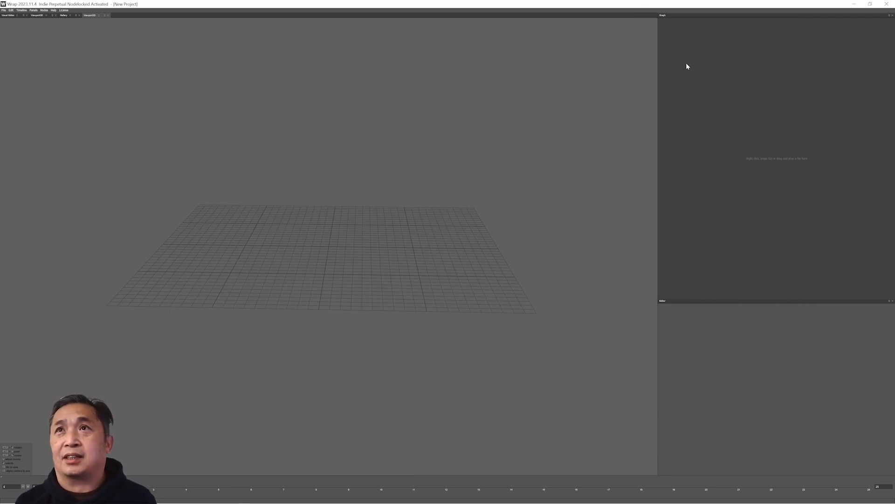
- Add a LoadGeom node to the graph
right_click(707, 120)
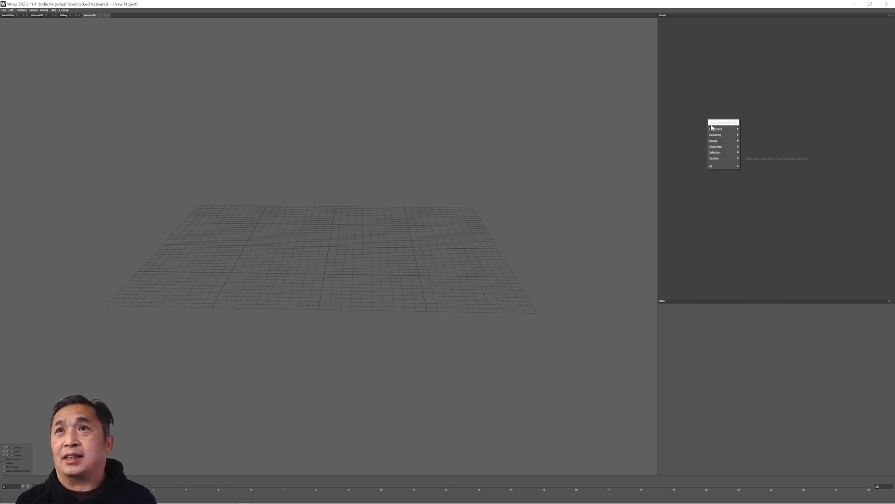
mouse_move(720, 132)
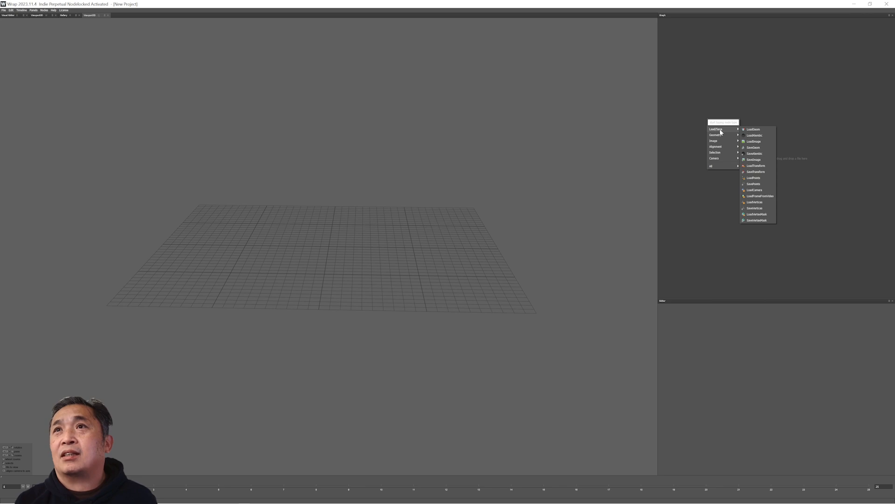
left_click(746, 130)
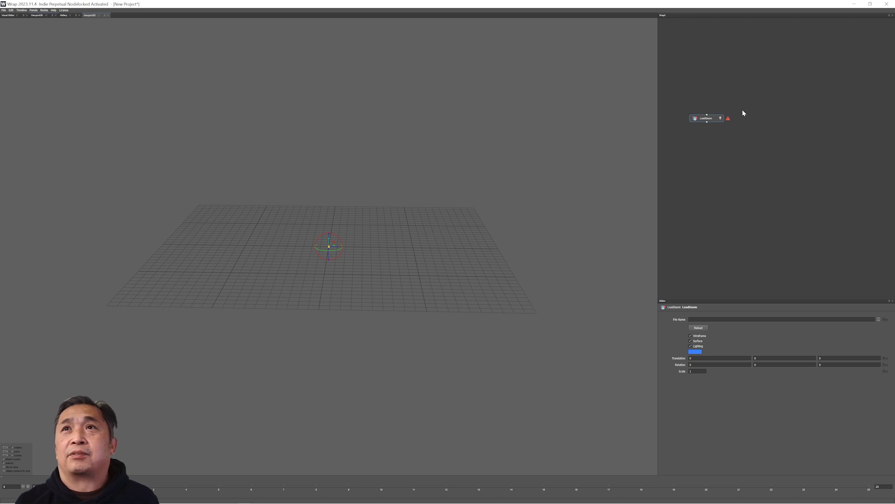
right_click(693, 83)
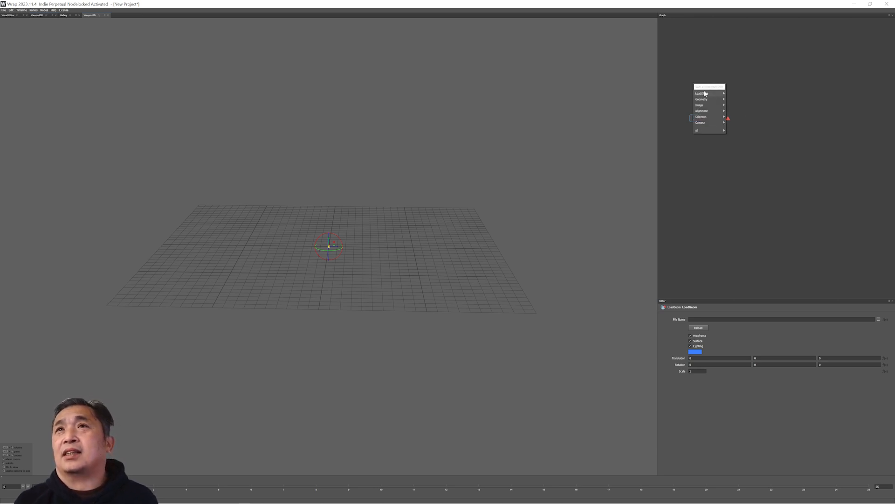
mouse_move(706, 96)
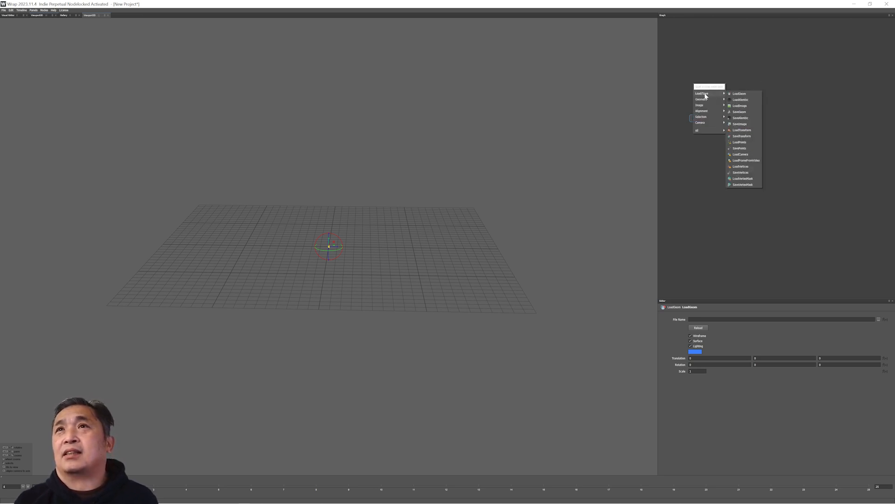
left_click(739, 107)
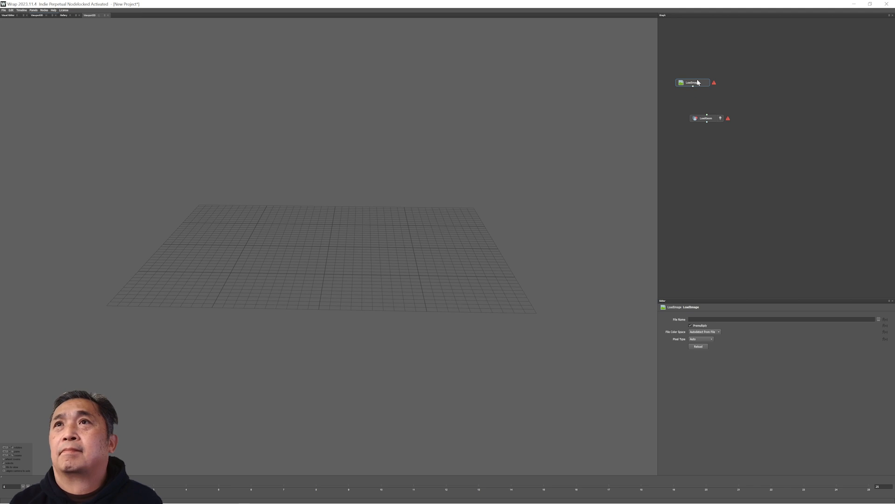
left_click_drag(697, 84, 662, 89)
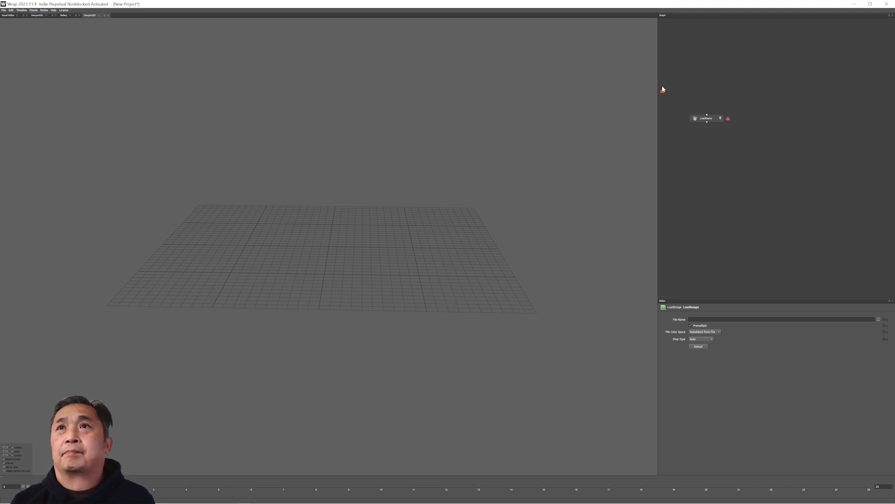
left_click(722, 81)
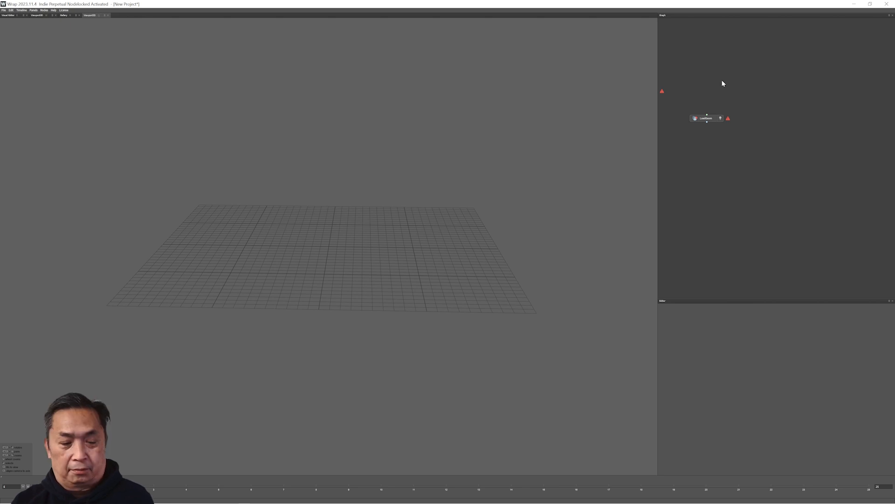
key("ctrl+z")
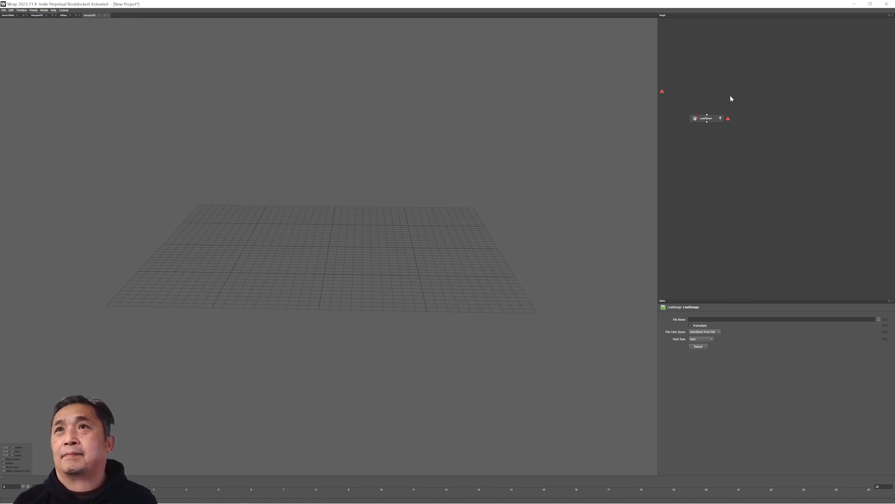
left_click_drag(705, 128, 714, 152)
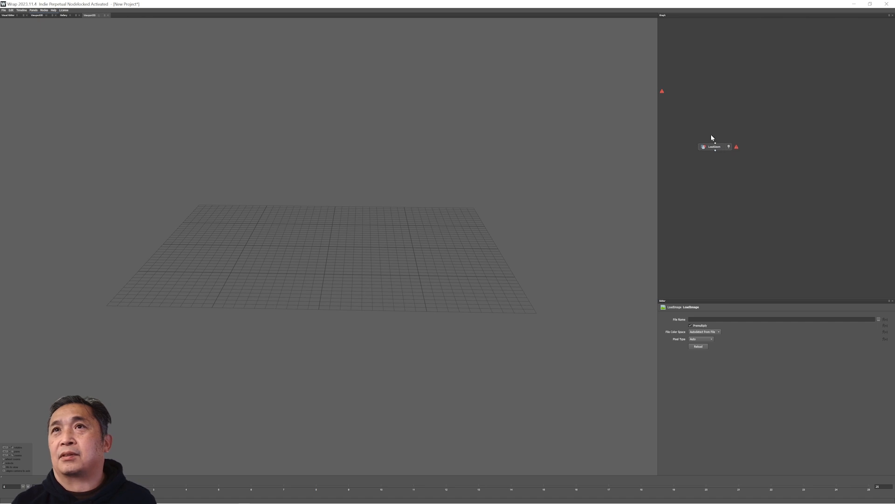
mouse_move(662, 92)
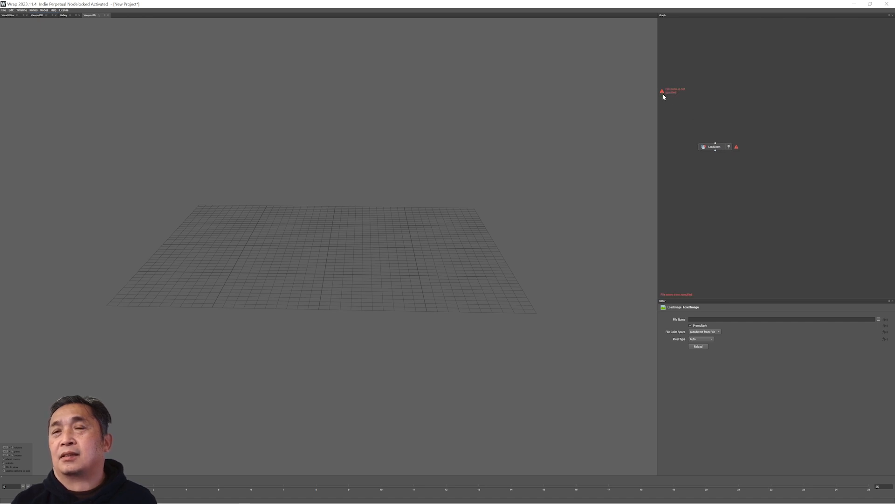
key("Delete")
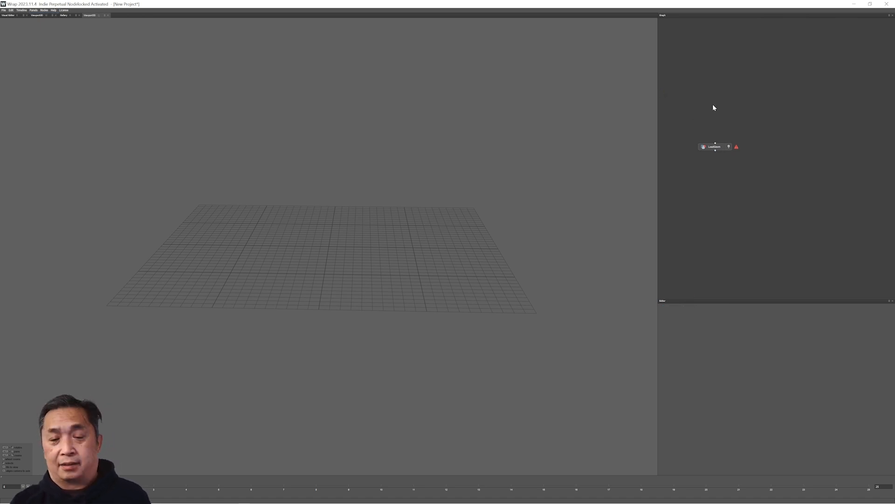
- Add a LoadImage node above the LoadGeom node and connect its output to the LoadGeom input
key("Tab")
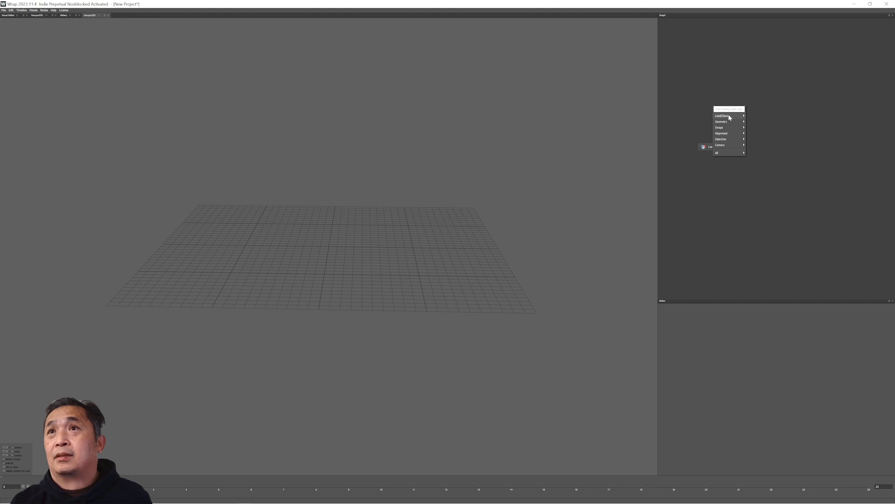
mouse_move(730, 118)
left_click(753, 129)
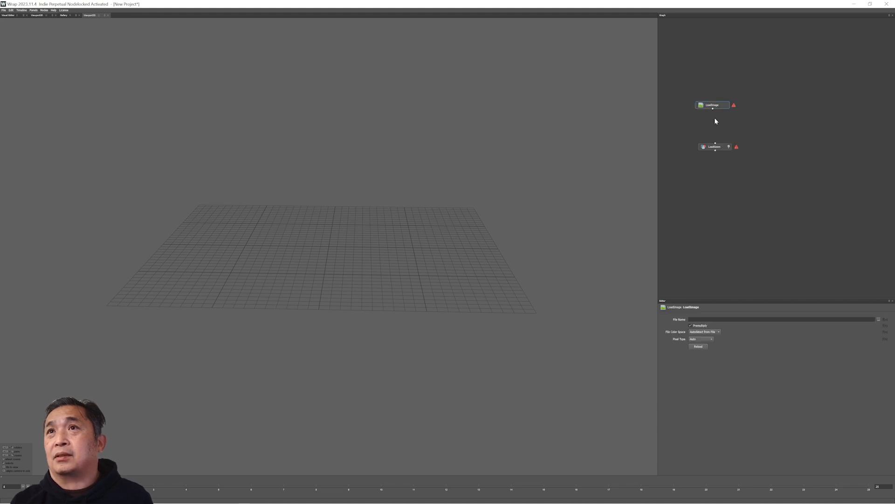
left_click_drag(716, 111, 713, 146)
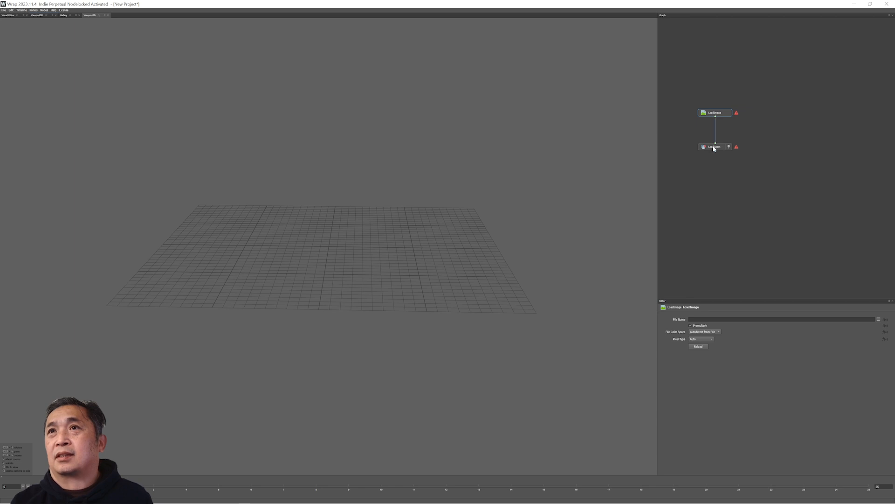
- Set the LoadGeom node's file to Galvin_Head_v002 from the MetaHuman_Galvin folder inside Texture_Transfer_Tutorial's 3D_Assets
left_click(714, 147)
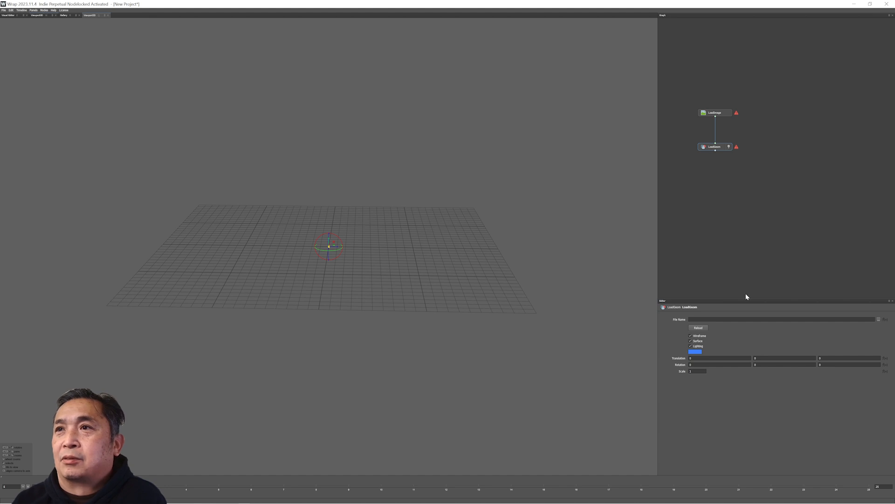
left_click(879, 320)
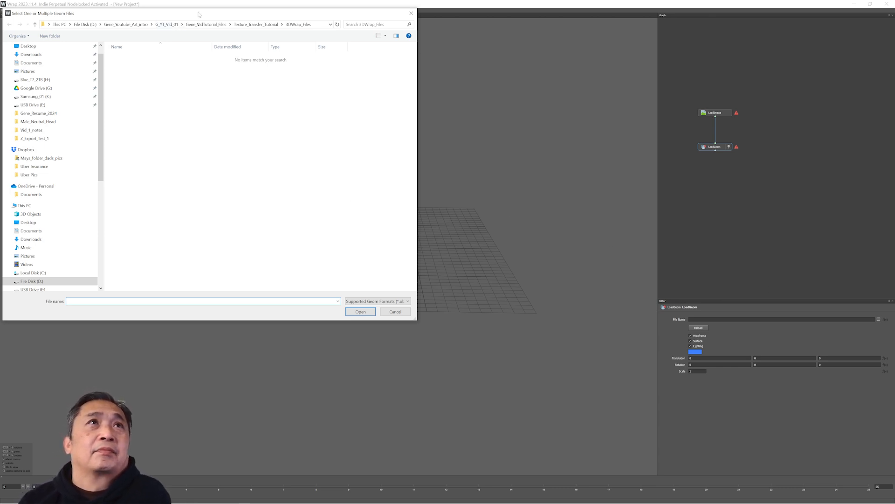
left_click_drag(198, 14, 395, 86)
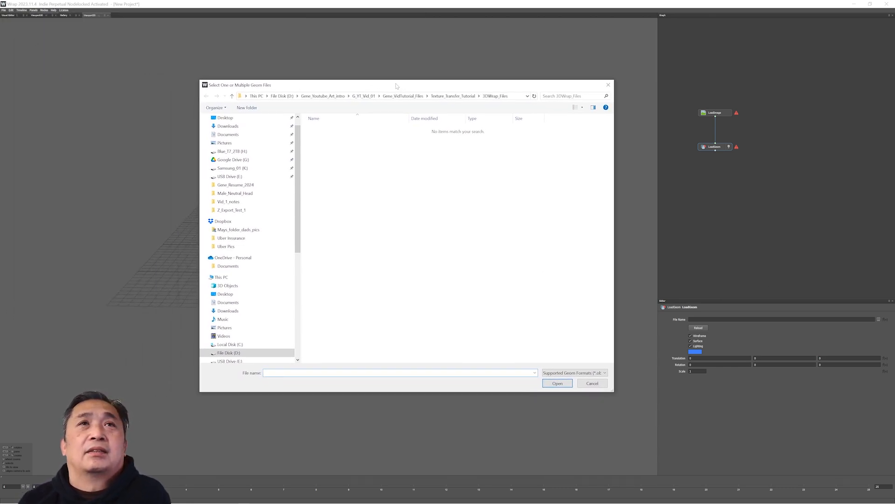
left_click(365, 96)
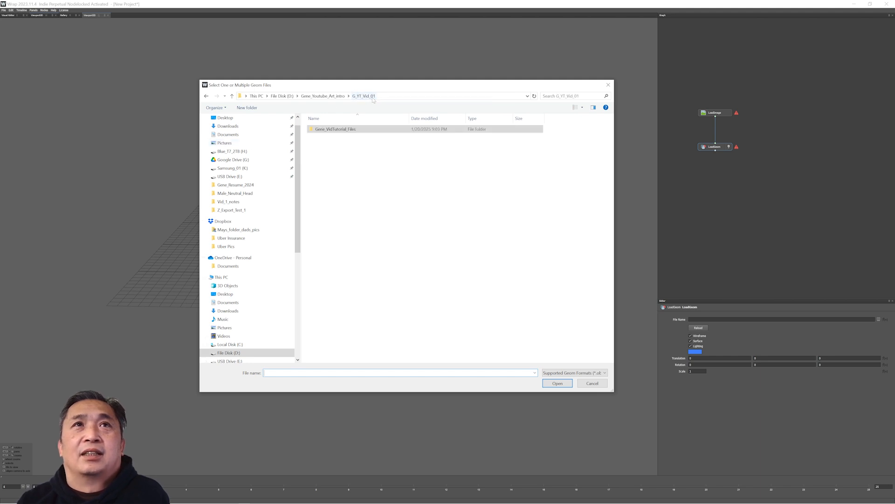
double_click(339, 131)
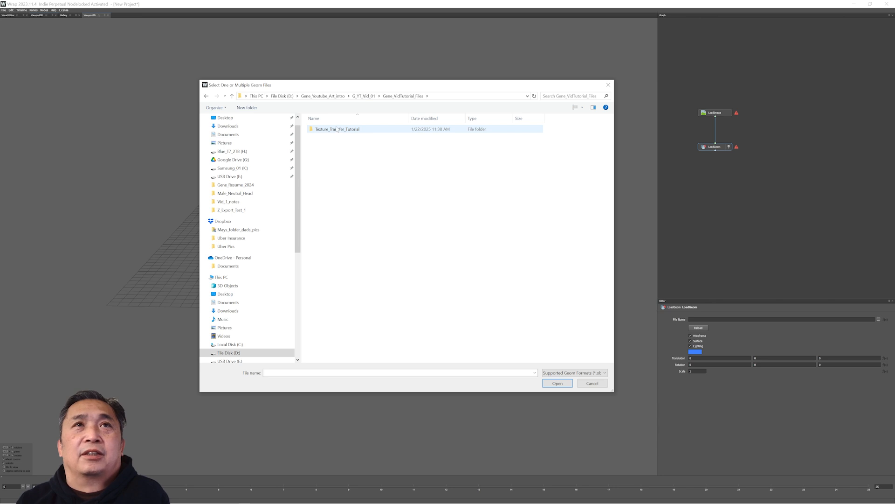
double_click(337, 129)
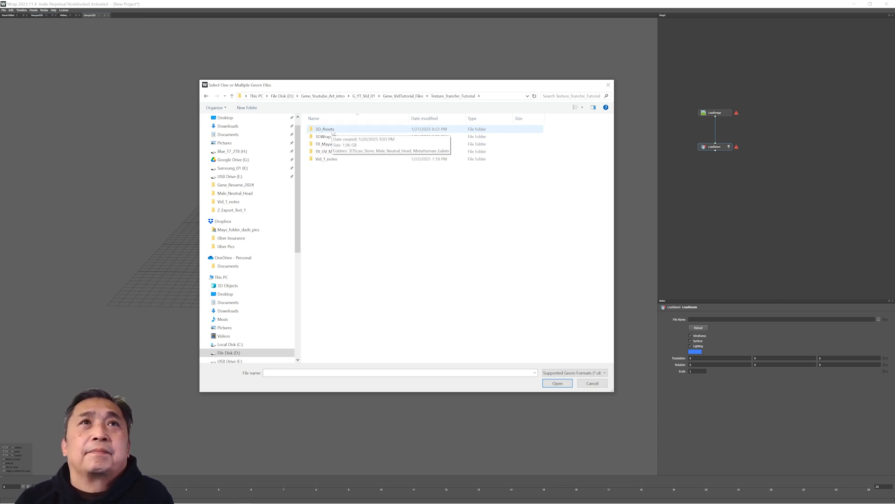
left_click(332, 132)
double_click(332, 132)
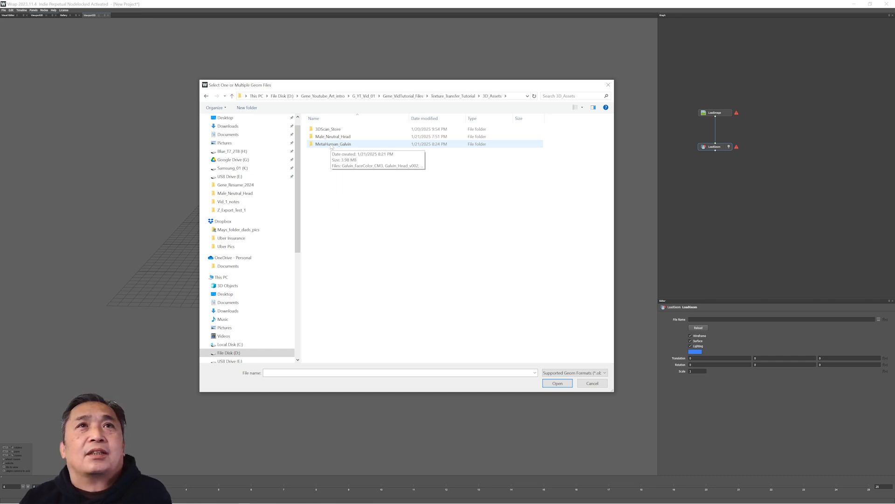
double_click(330, 144)
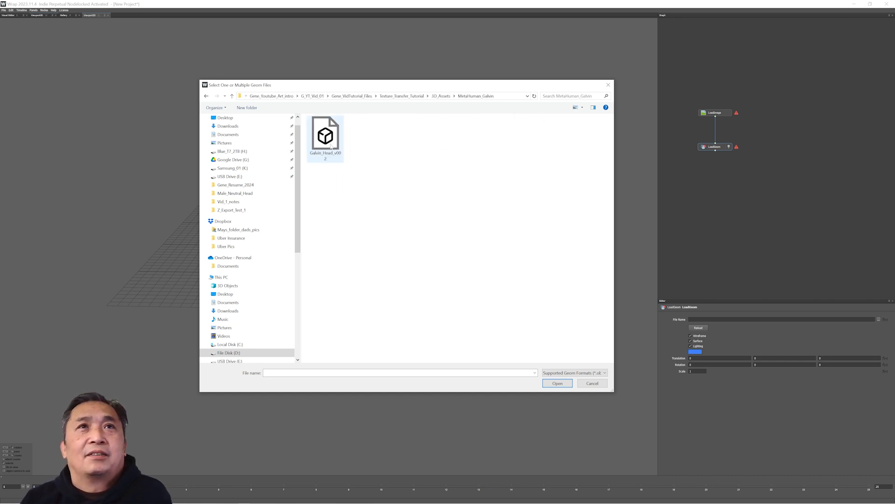
left_click(328, 141)
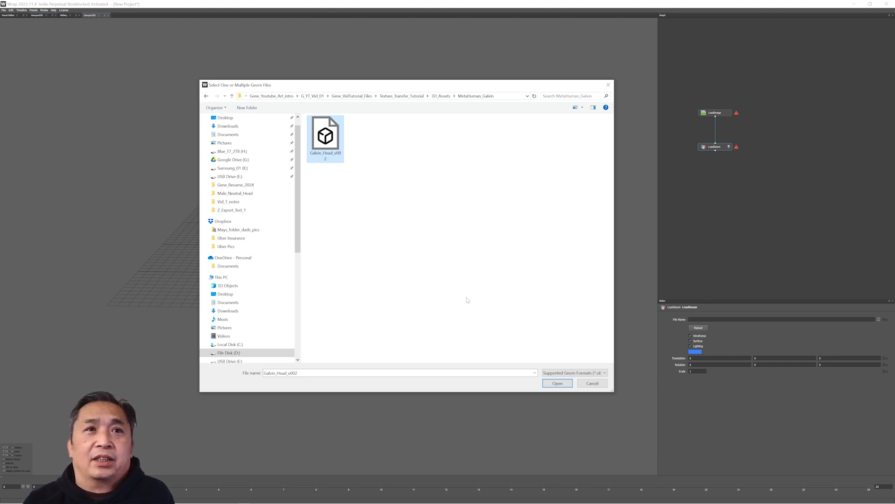
left_click(557, 383)
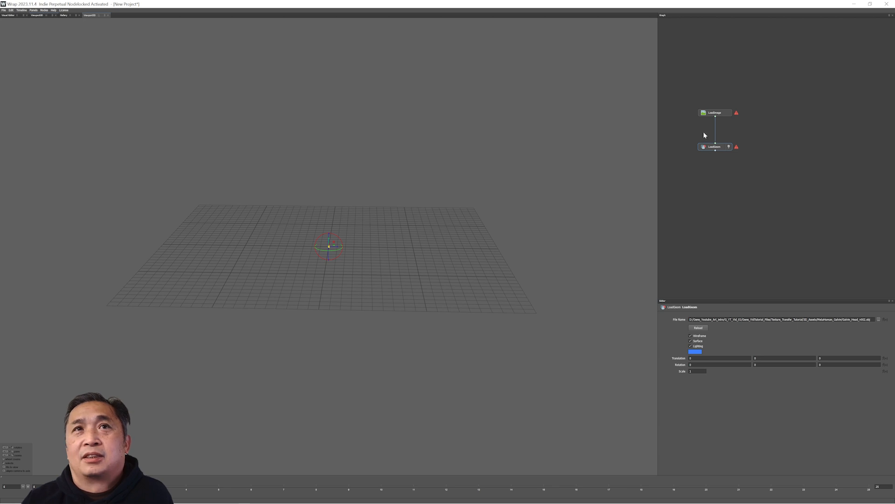
- Remove the connection between the LoadImage and LoadGeom nodes and frame the loaded head in the 3D viewport
left_click(427, 149)
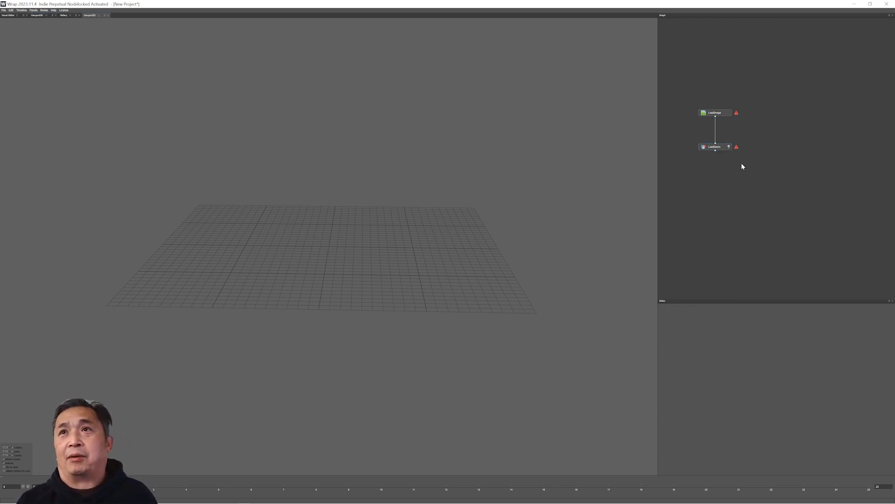
left_click(715, 148)
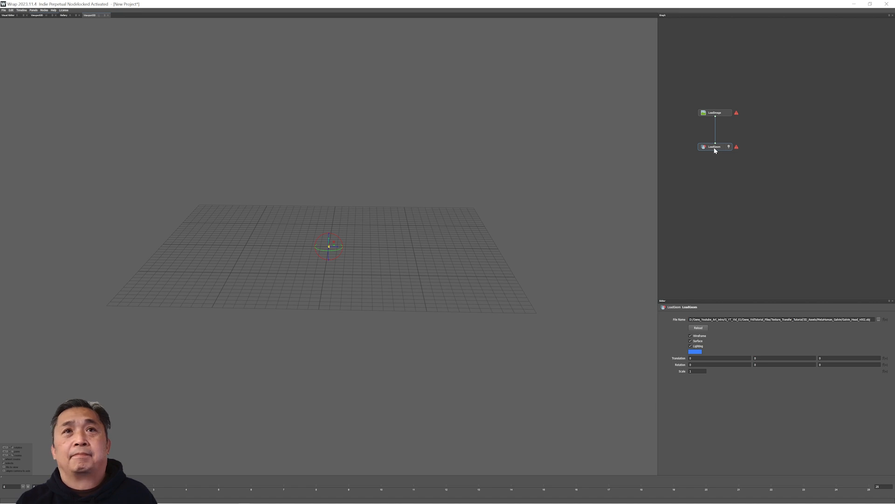
key("f")
left_click(451, 168)
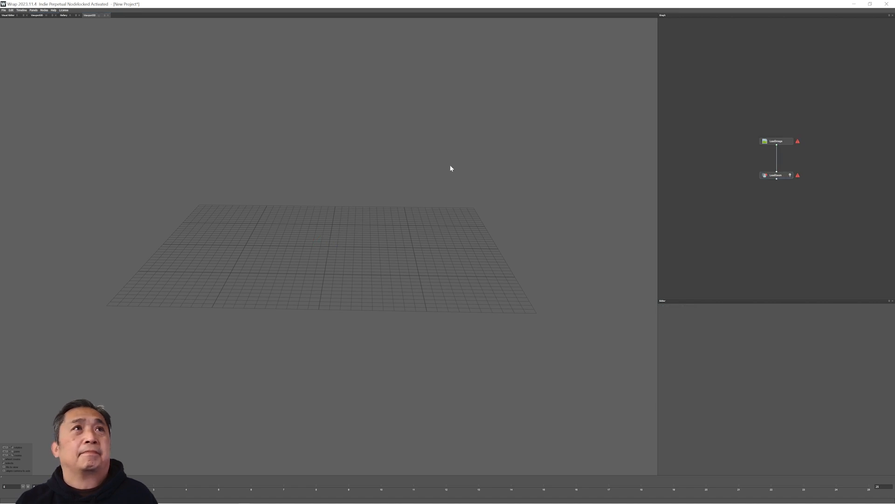
right_click(777, 155)
left_click(781, 158)
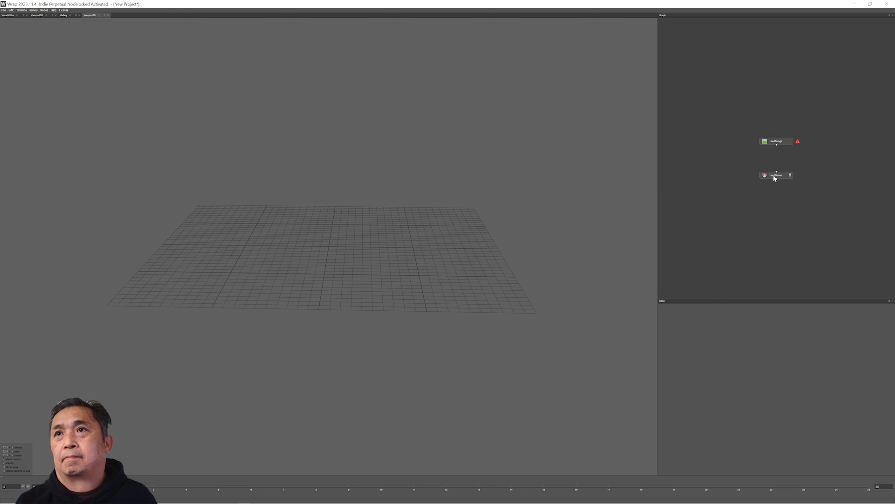
key("f")
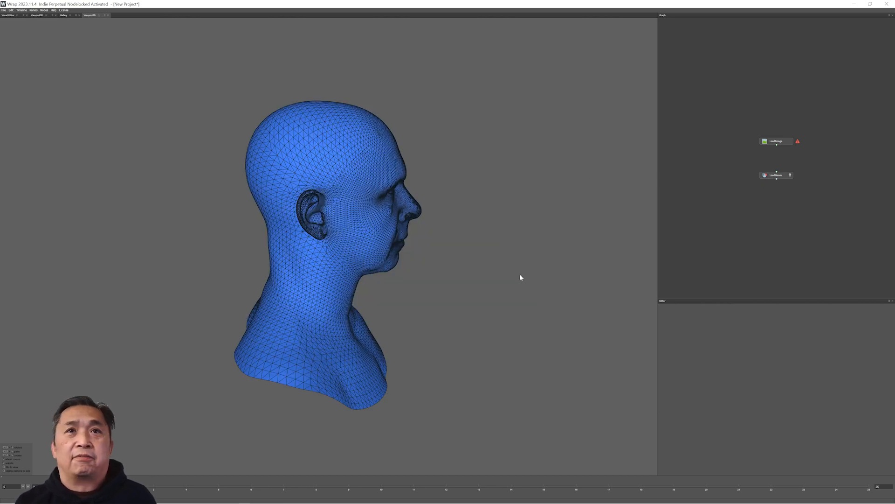
left_click_drag(520, 275, 476, 265)
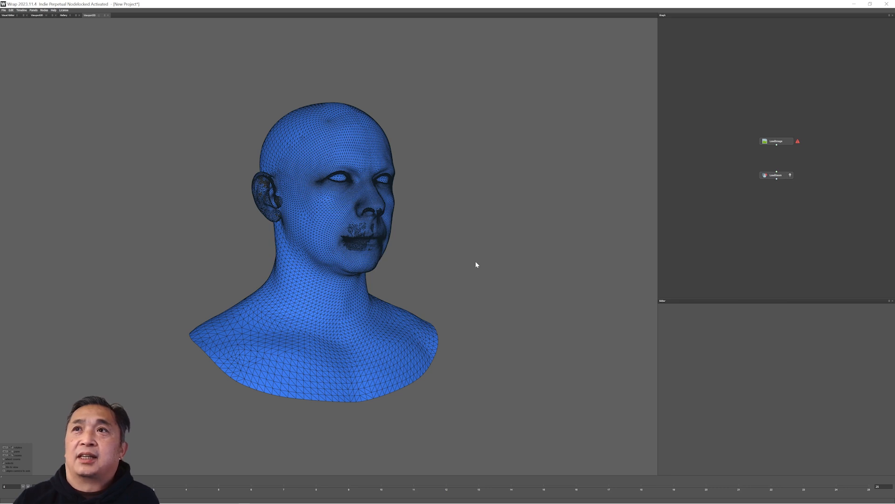
- Load the Galvin_FaceColor_CM3 image into the LoadImage node and connect its output to the LoadGeom node
left_click(775, 142)
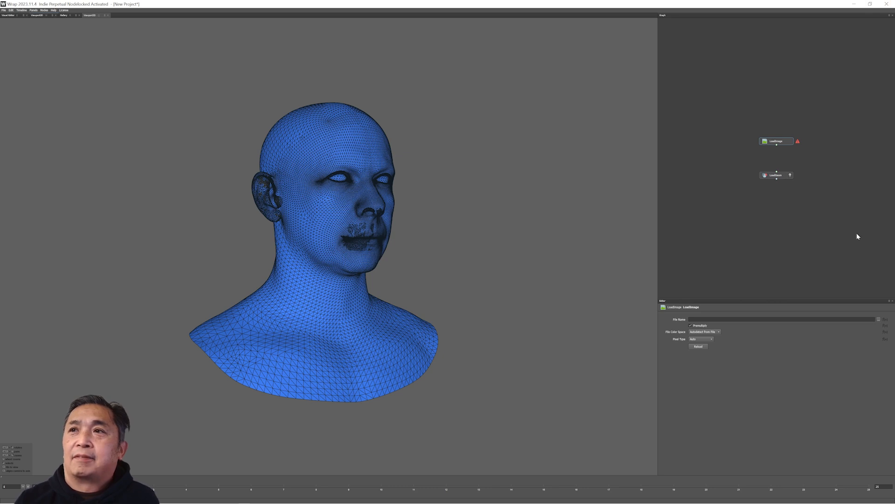
left_click(880, 321)
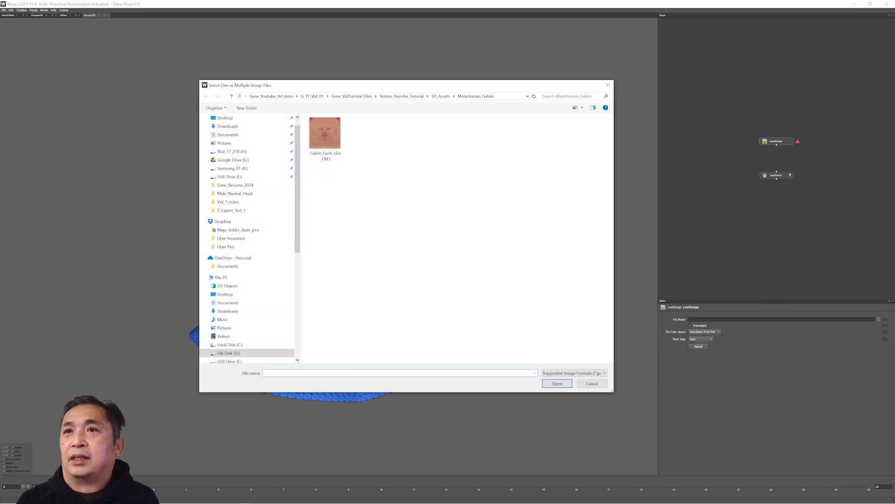
left_click(321, 132)
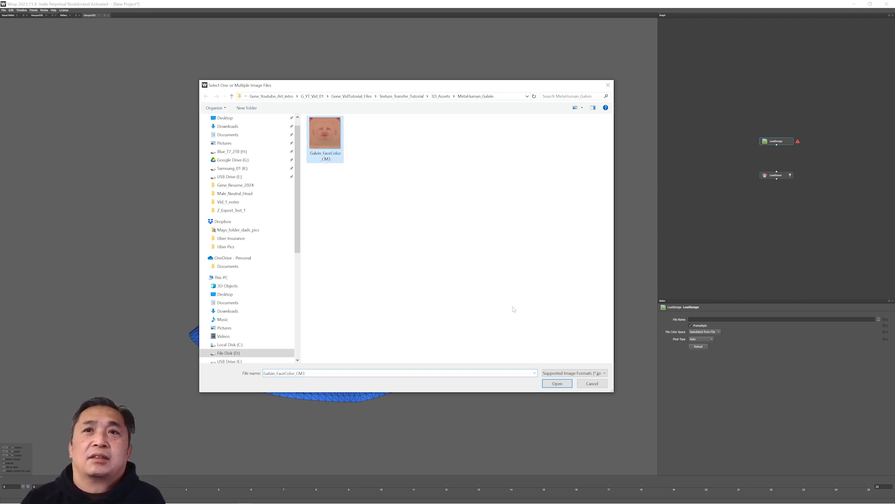
left_click(557, 384)
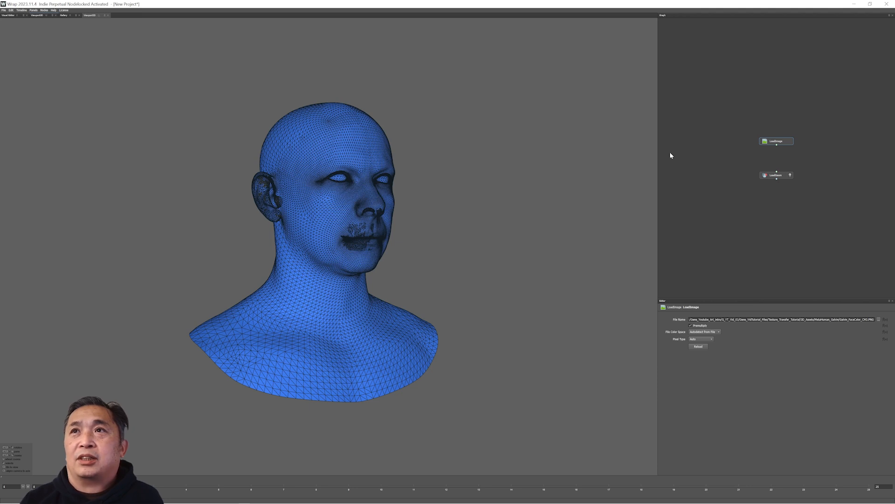
left_click_drag(776, 144, 778, 174)
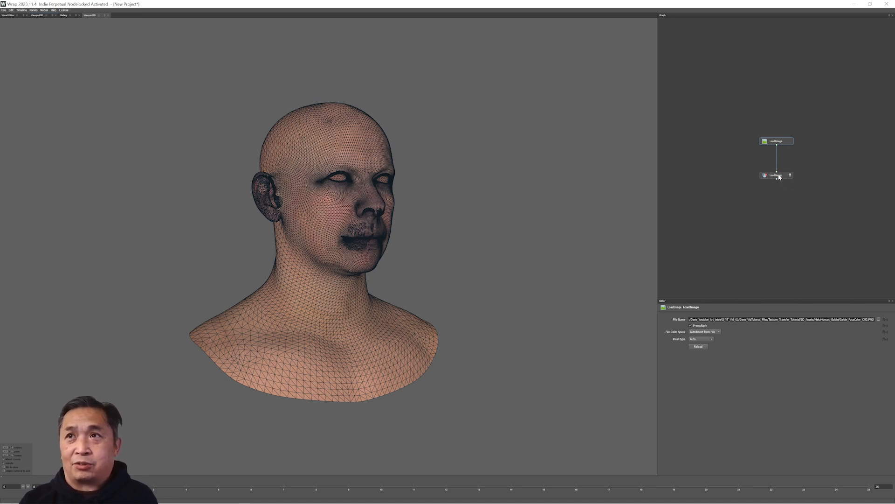
- Rename the LoadGeom node as MetaHuman
right_click(779, 177)
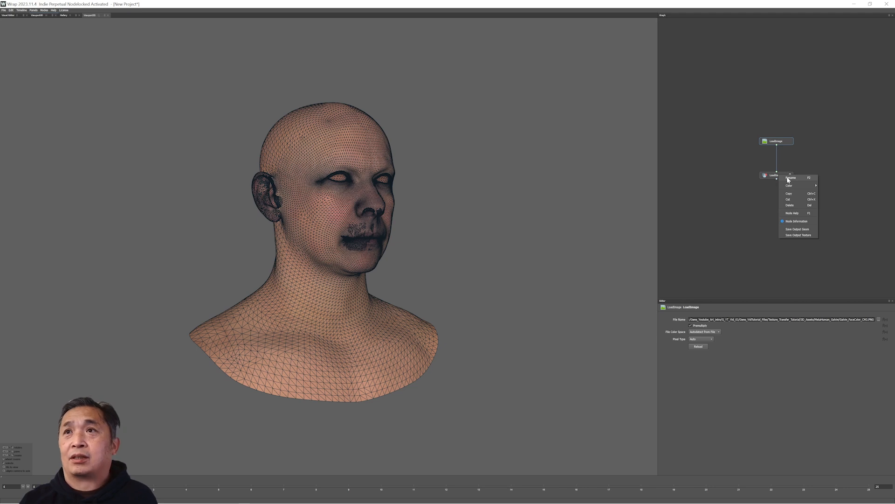
left_click(788, 179)
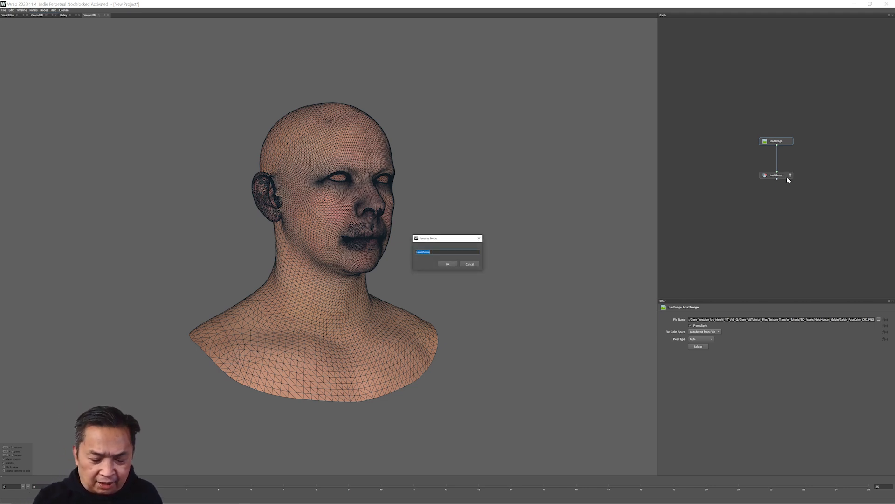
type("He")
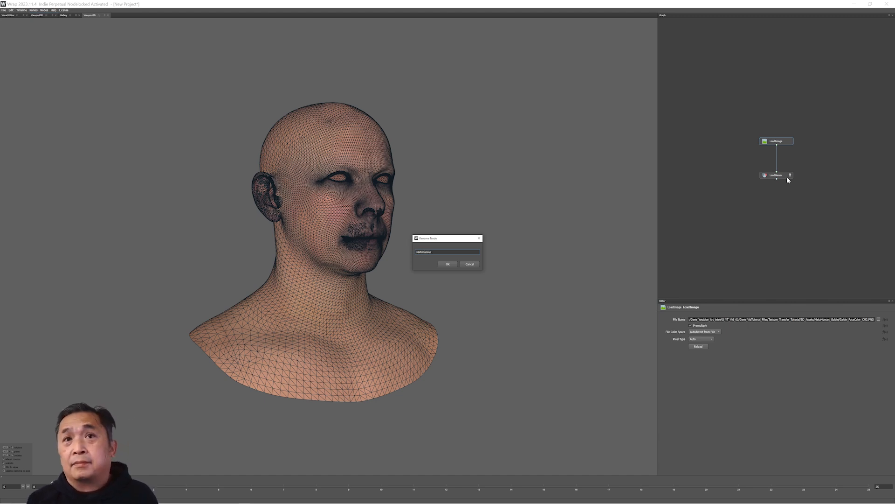
key("Return")
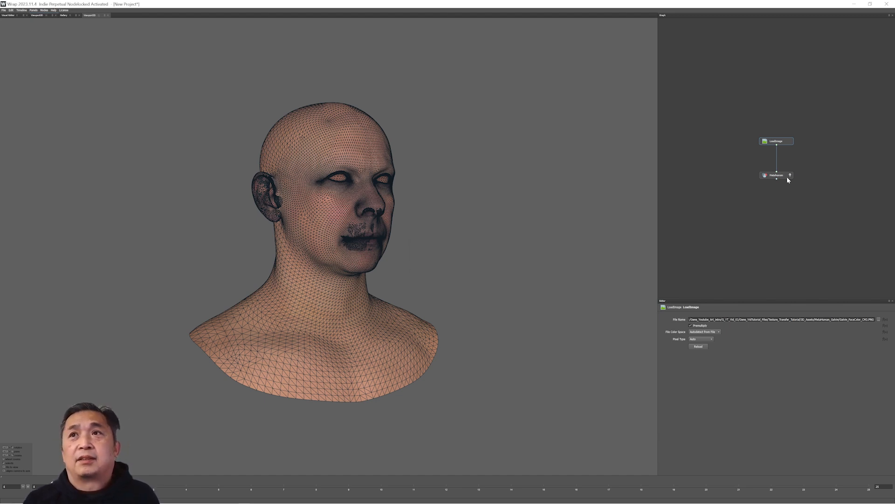
left_click(473, 228)
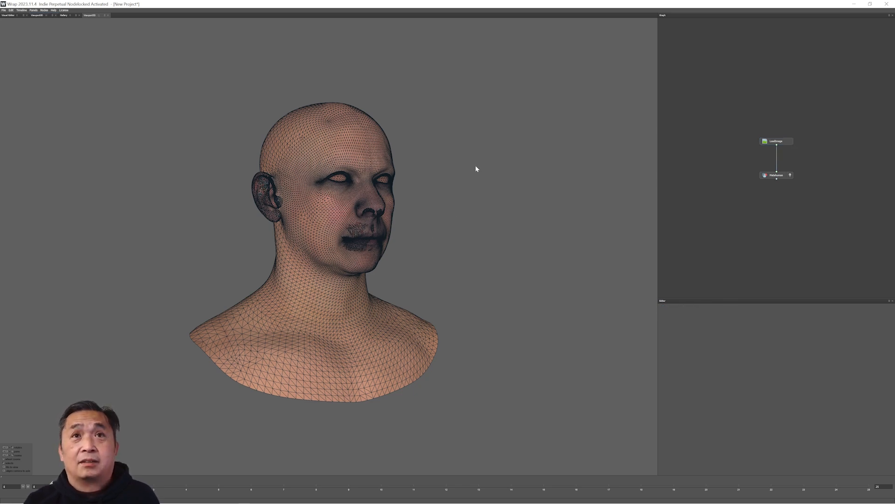
- Turn off the wireframe display of the MetaHuman head geometry
mouse_move(476, 168)
left_mouse_down()
mouse_move(457, 180)
mouse_move(430, 152)
mouse_move(453, 170)
mouse_move(472, 166)
mouse_move(468, 182)
mouse_move(414, 130)
mouse_move(373, 154)
mouse_move(482, 164)
mouse_move(530, 186)
mouse_move(400, 174)
mouse_move(499, 173)
mouse_move(461, 171)
left_mouse_up()
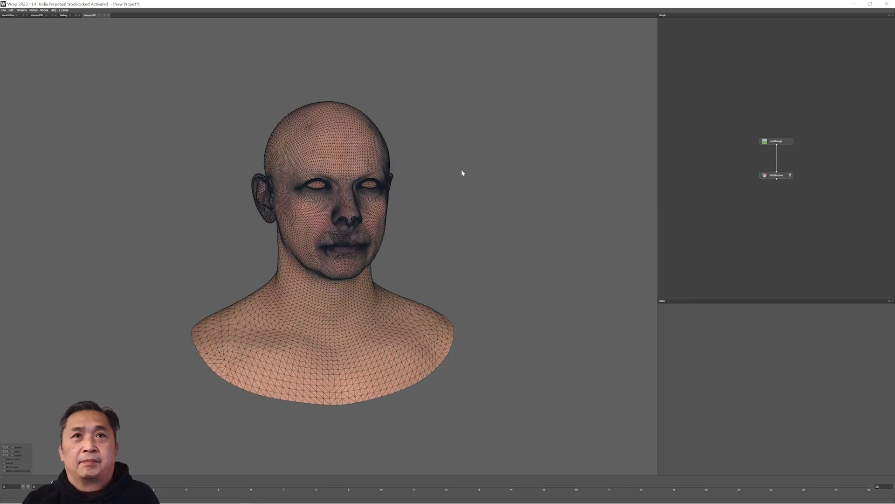
left_click(377, 150)
scroll(442, 138, "up", 3)
scroll(442, 138, "down", 5)
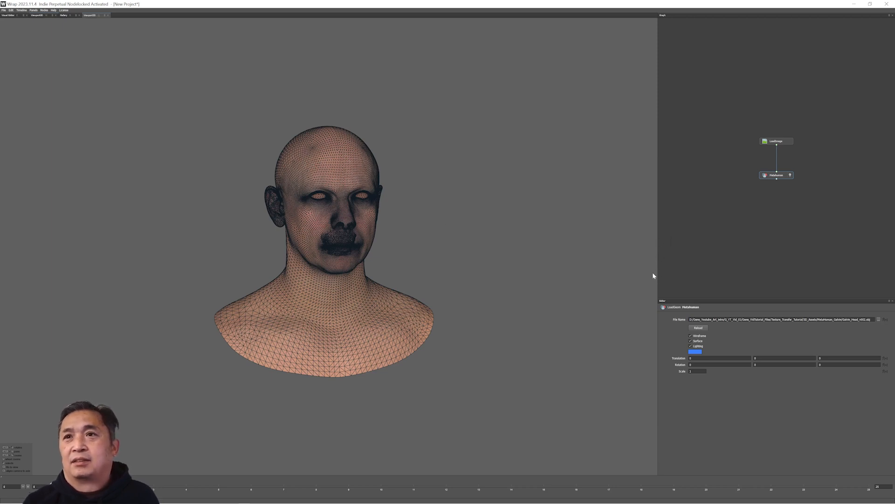
left_click(691, 345)
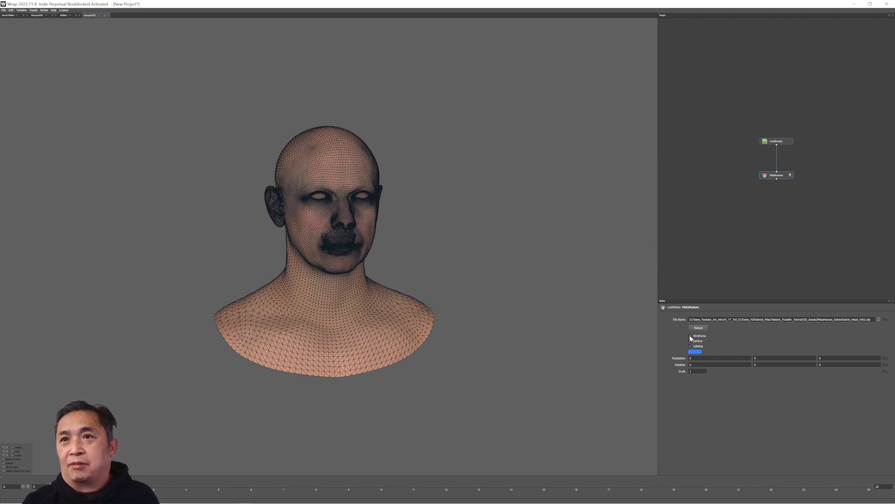
left_click(691, 335)
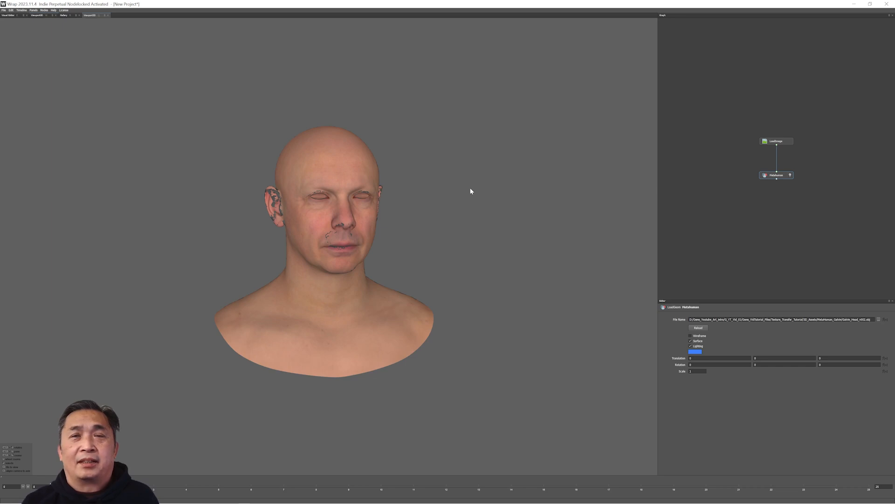
- Examine the face colour texture on the MetaHuman head from several angles and distances
middle_click_drag(471, 191, 493, 193)
left_click_drag(493, 194, 565, 155)
middle_click_drag(565, 153, 530, 154, "alt")
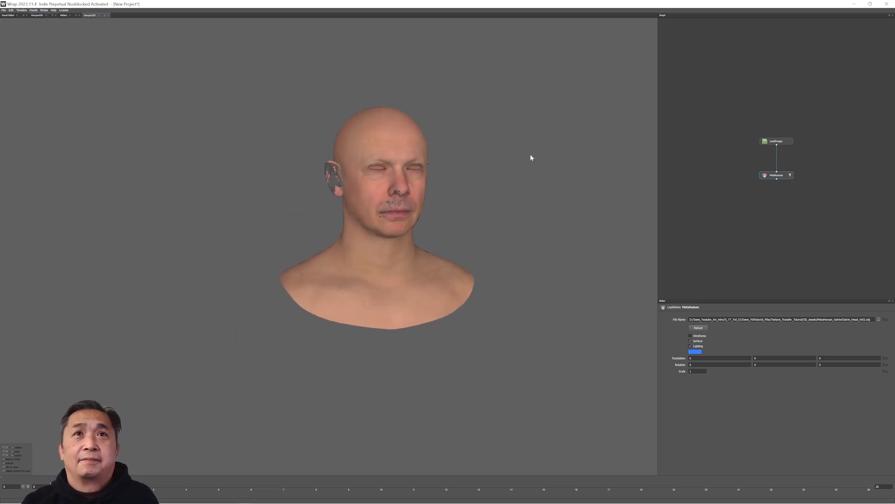
scroll(497, 207, "down", 2)
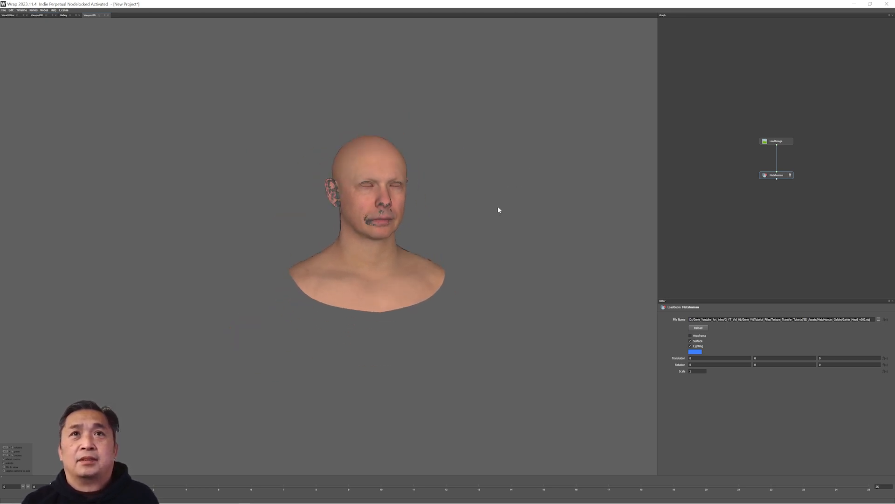
scroll(497, 208, "up", 5)
scroll(497, 205, "down", 3)
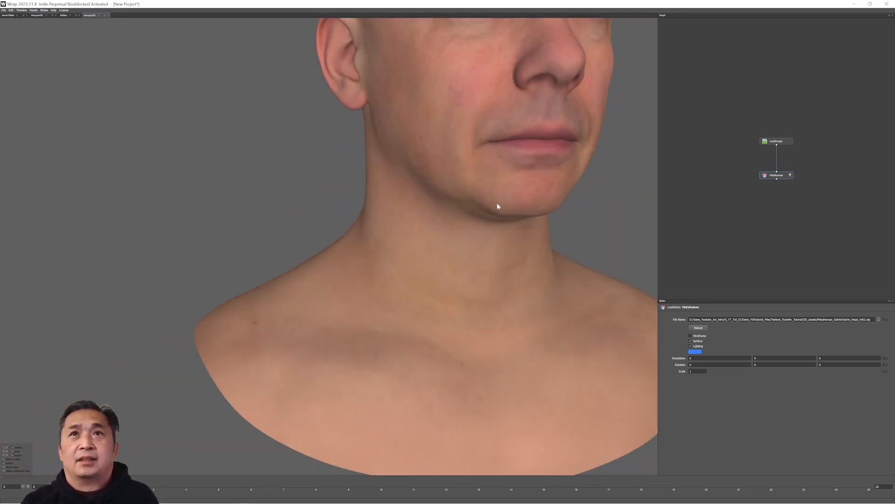
scroll(497, 203, "down", 5)
left_click_drag(495, 194, 463, 204, "alt")
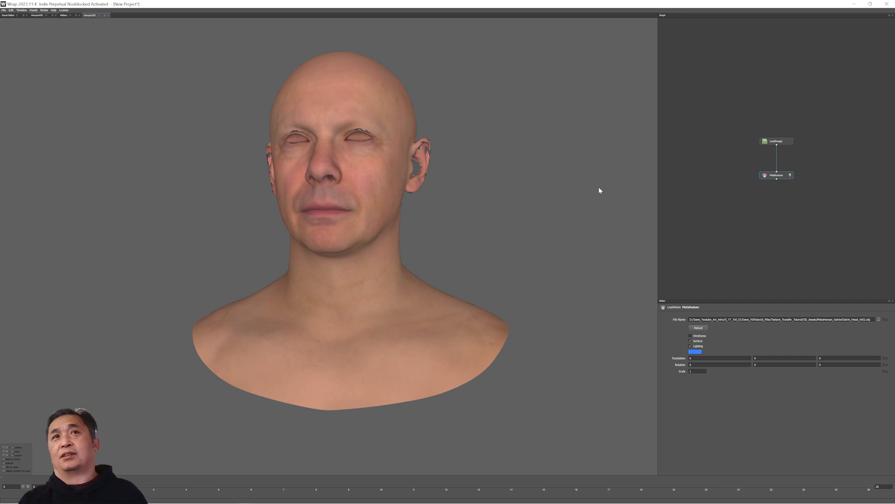
- Add a SaveGeom node below the MetaHuman node and connect the MetaHuman output to its input
right_click(765, 200)
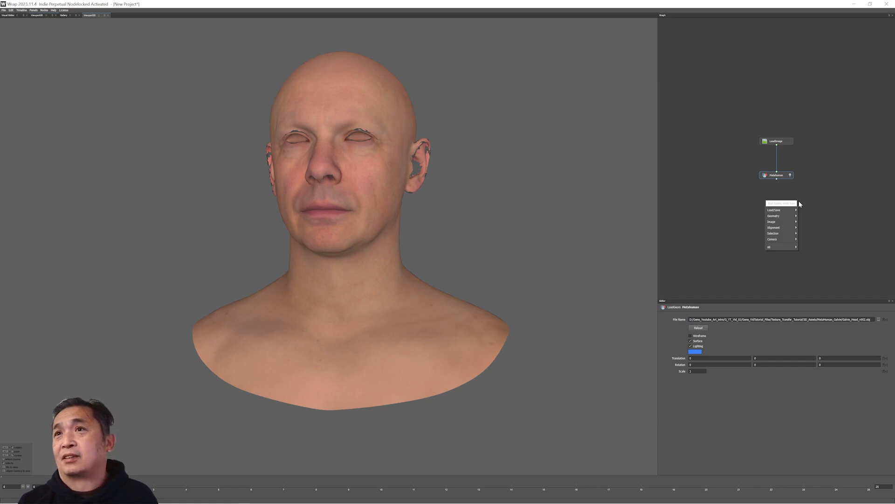
mouse_move(781, 211)
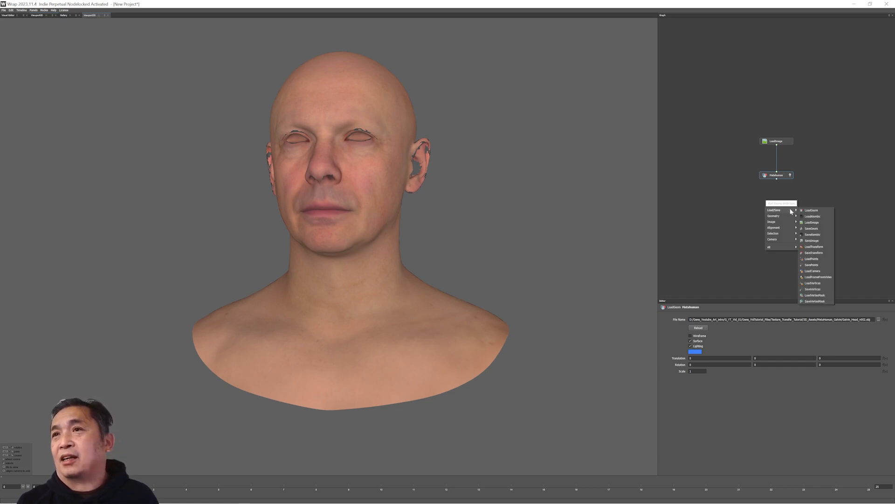
left_click(812, 228)
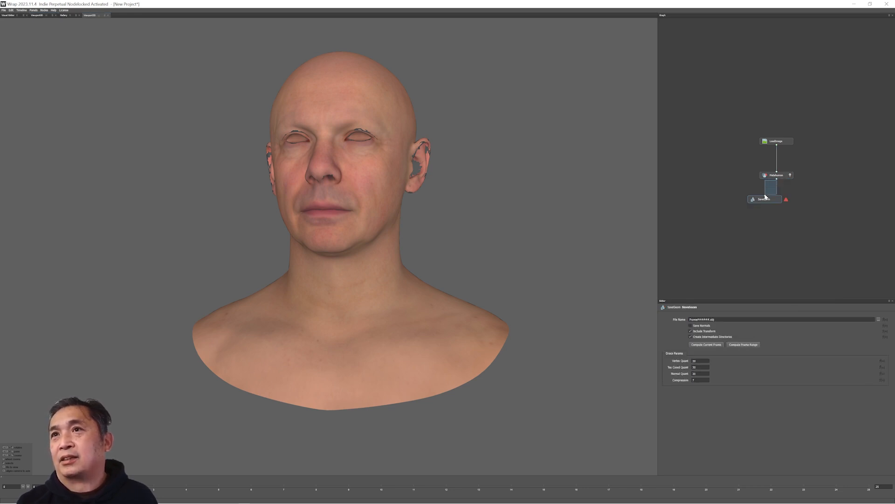
left_click_drag(764, 195, 765, 196)
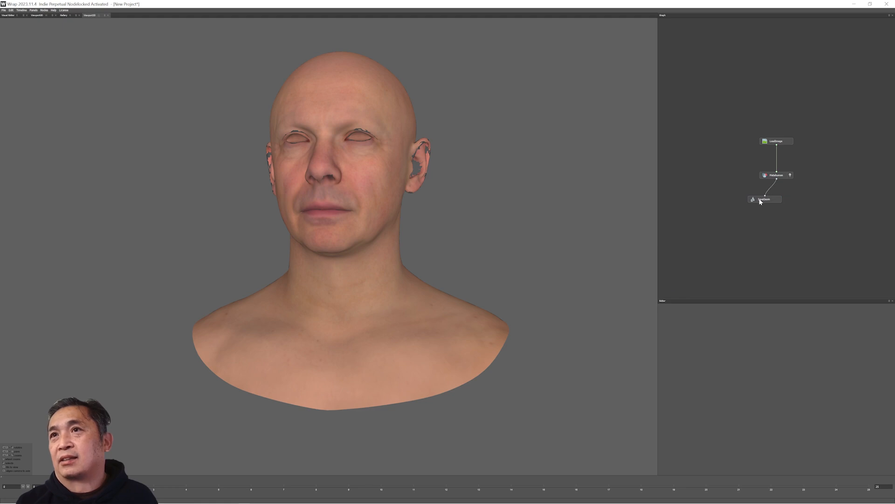
- Choose the MetaHuman_Galvin folder inside Texture_Transfer_Tutorial's 3D_Assets as the SaveGeom node's output location
left_click(760, 201)
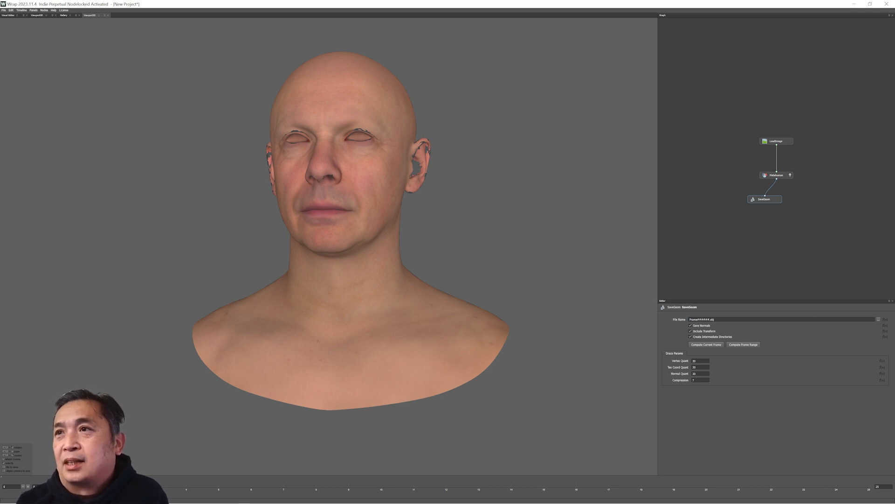
left_click(879, 319)
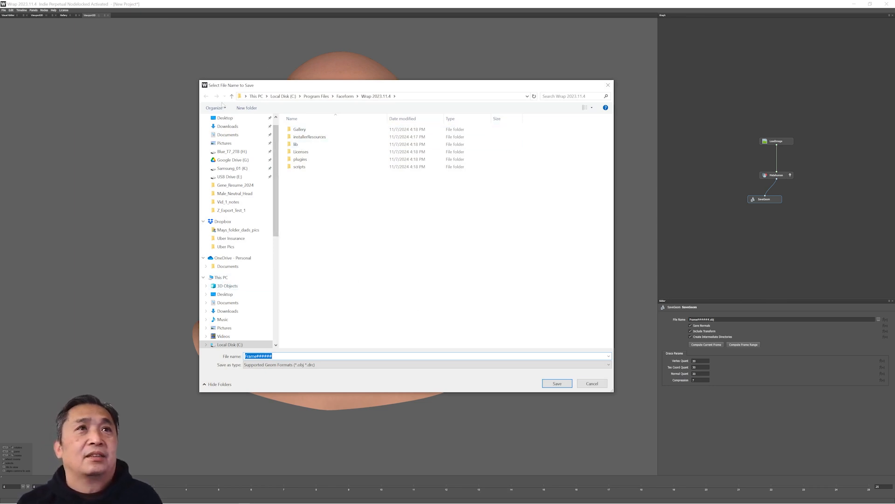
scroll(241, 169, "up", 1)
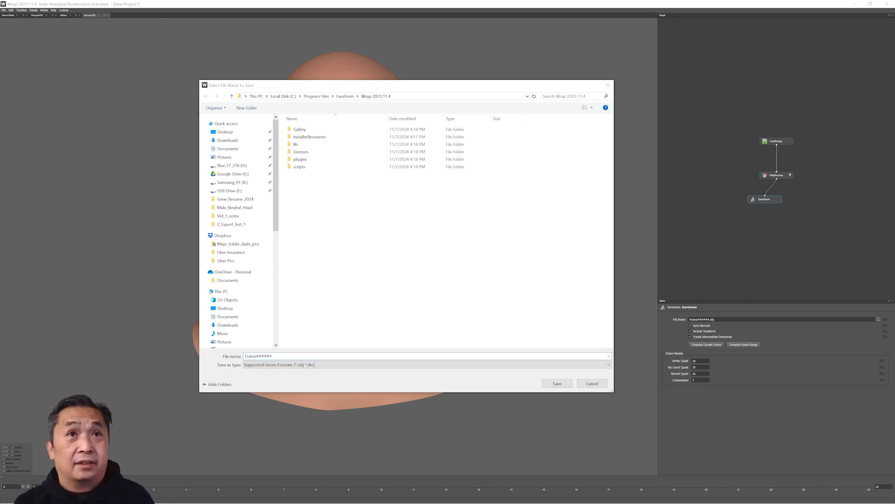
left_click(411, 98)
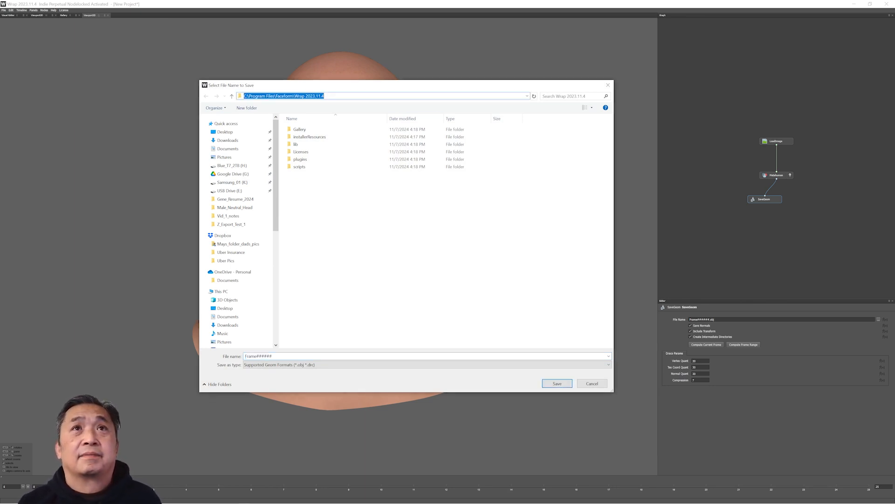
key("ctrl+v")
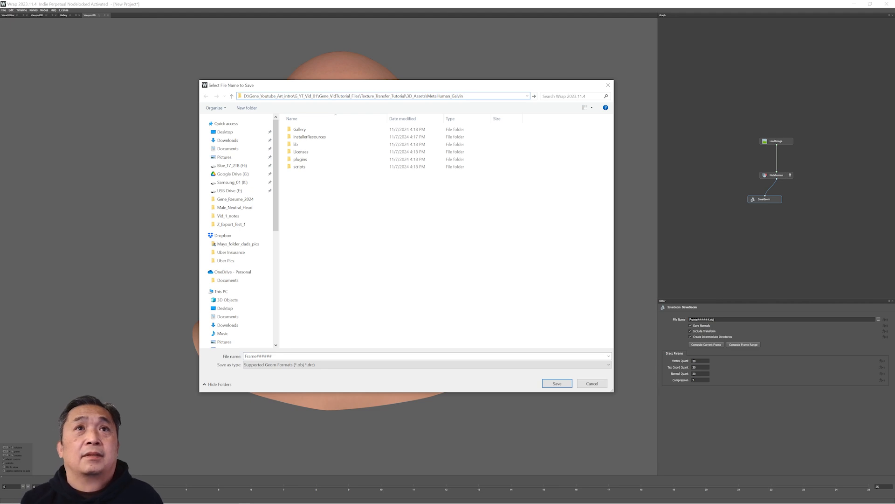
key("Return")
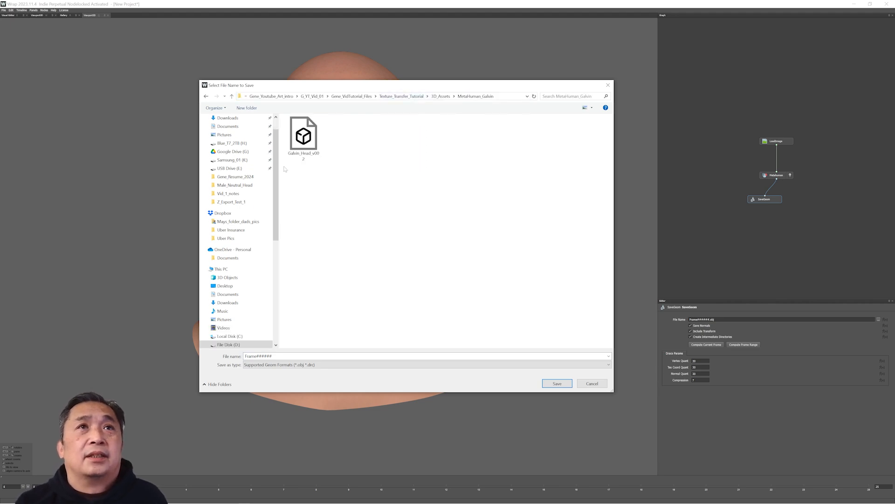
- Set the SaveGeom output file to Galvin_Head_v003 in OBJ format, basing the name on Galvin_Head_v002
left_click(312, 159)
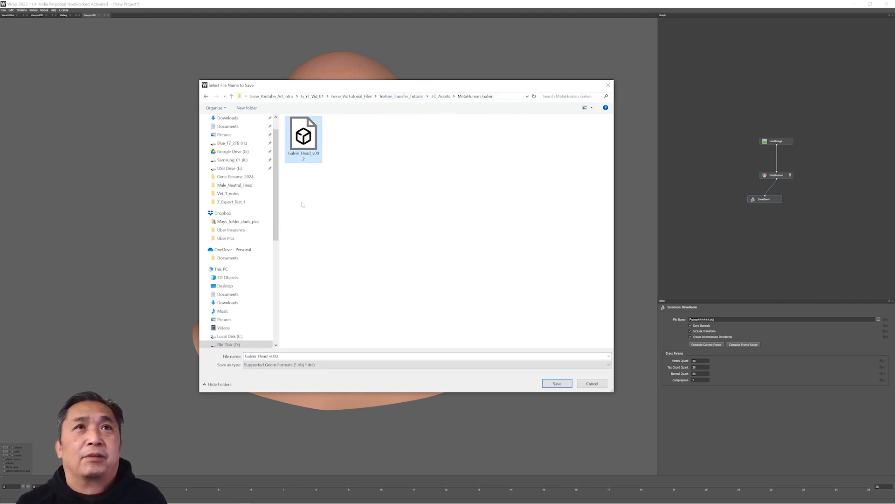
left_click(285, 356)
left_click(285, 355)
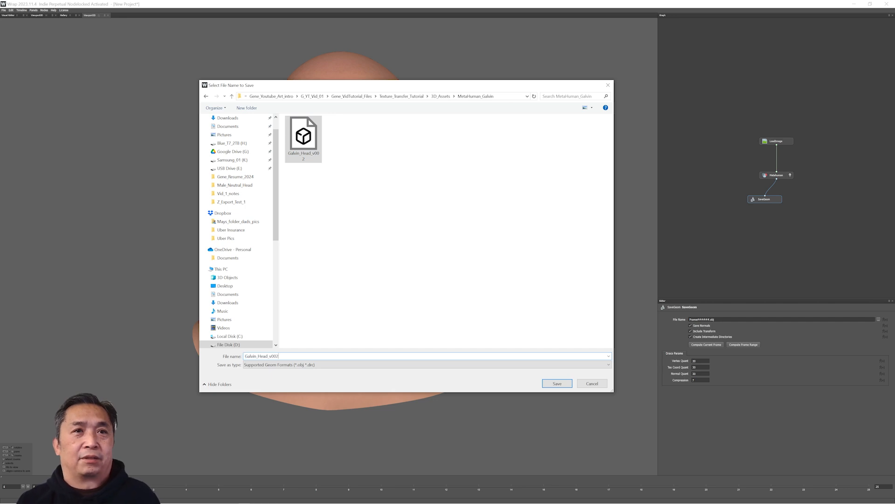
key("BackSpace")
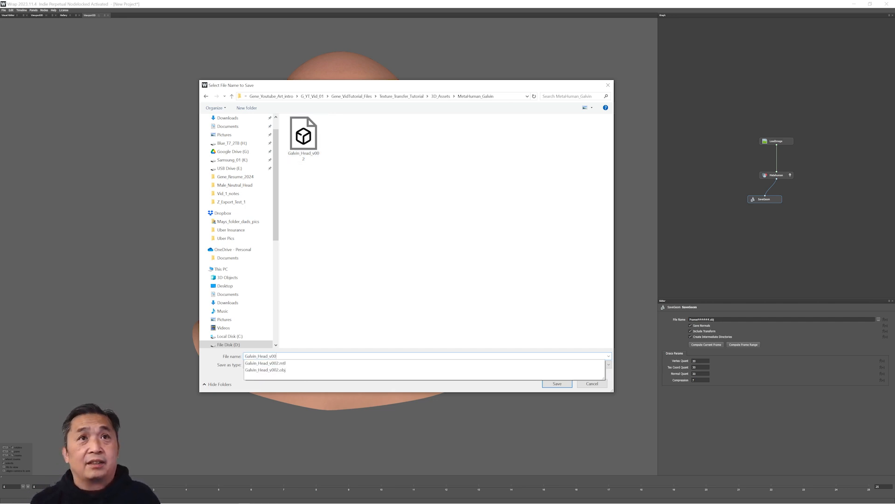
type("3")
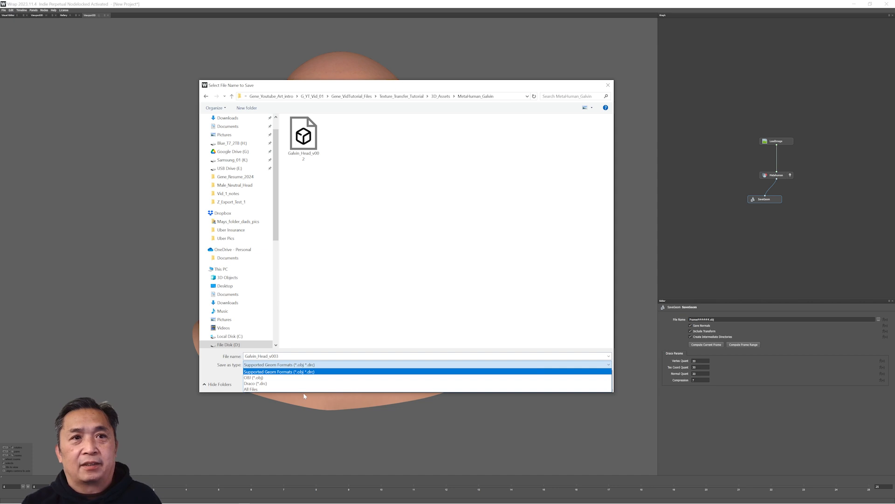
left_click(250, 377)
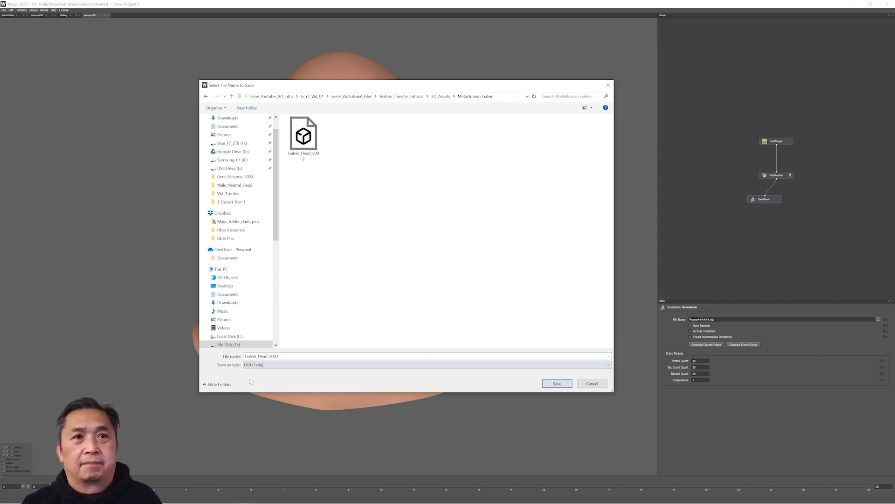
left_click(562, 385)
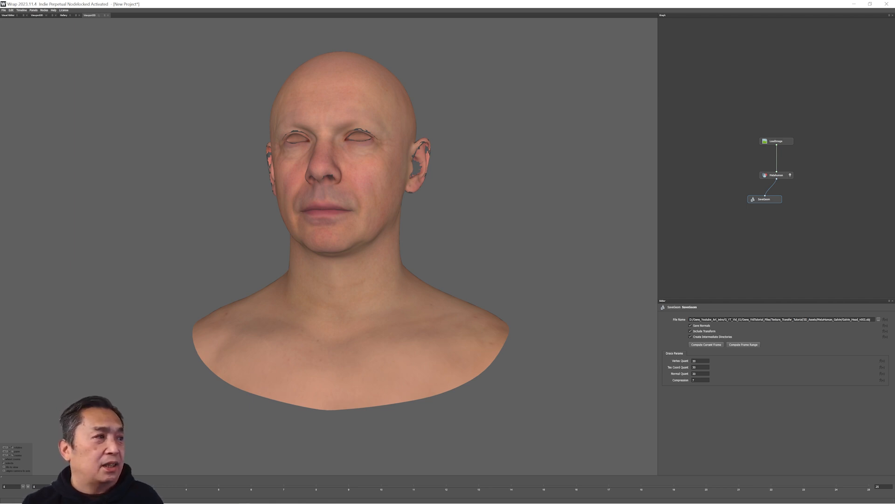
- Check the exported files in the MetaHuman_Galvin folder and inspect the textured head from below and from the front
left_click_drag(0, 301, 519, 169)
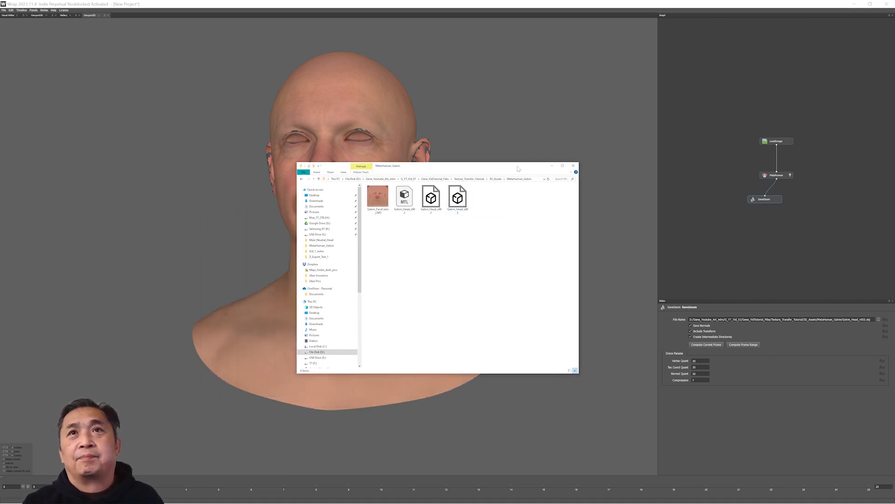
left_click_drag(517, 168, 1, 298)
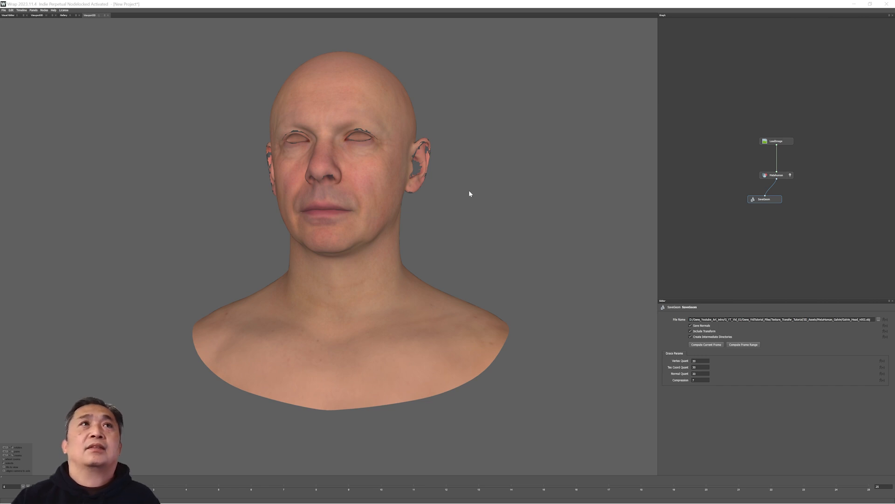
left_click_drag(463, 188, 124, 82, "alt")
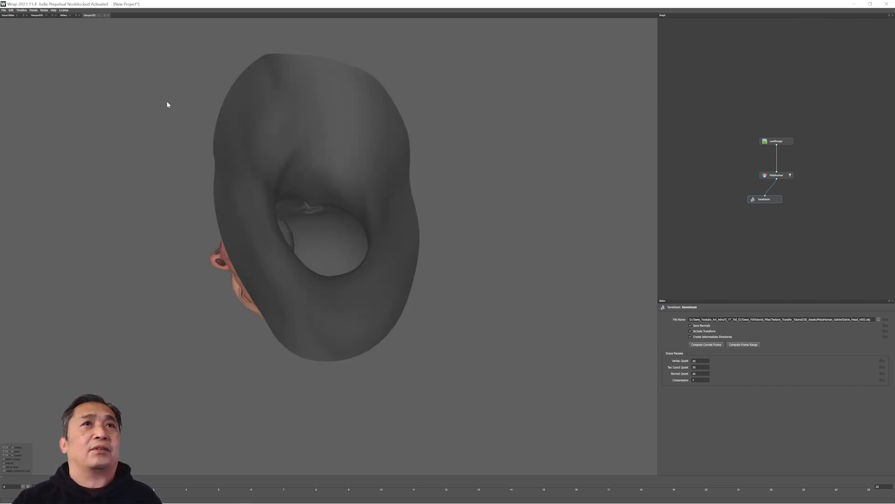
left_click_drag(208, 114, 136, 140, "alt")
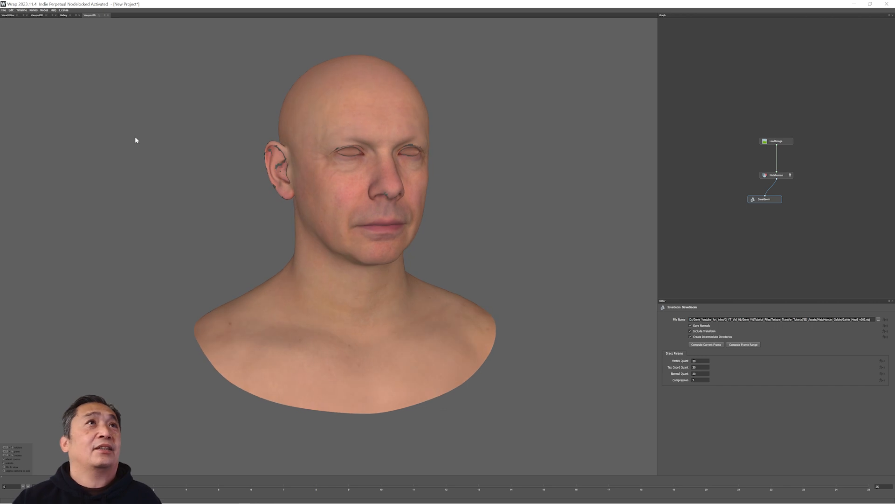
- Look through the gallery, the MetaHuman head's UV layout in the 2D viewport, and the visual editor
left_click(67, 16)
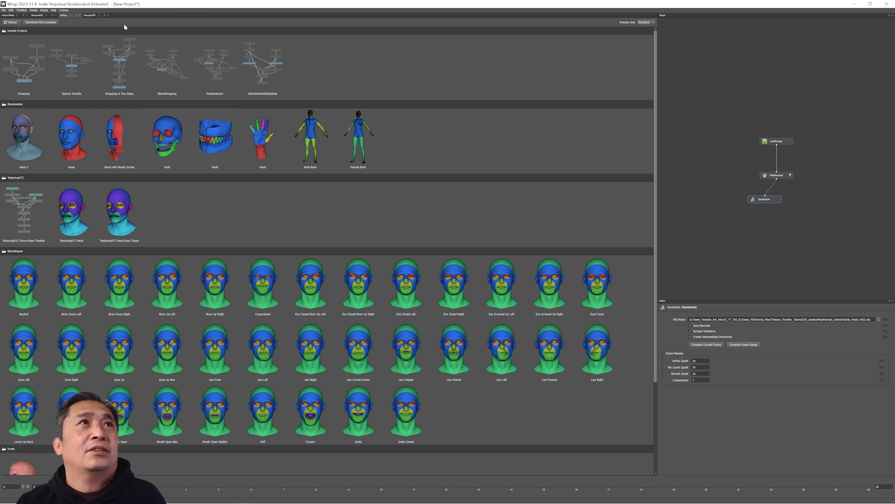
left_click(36, 16)
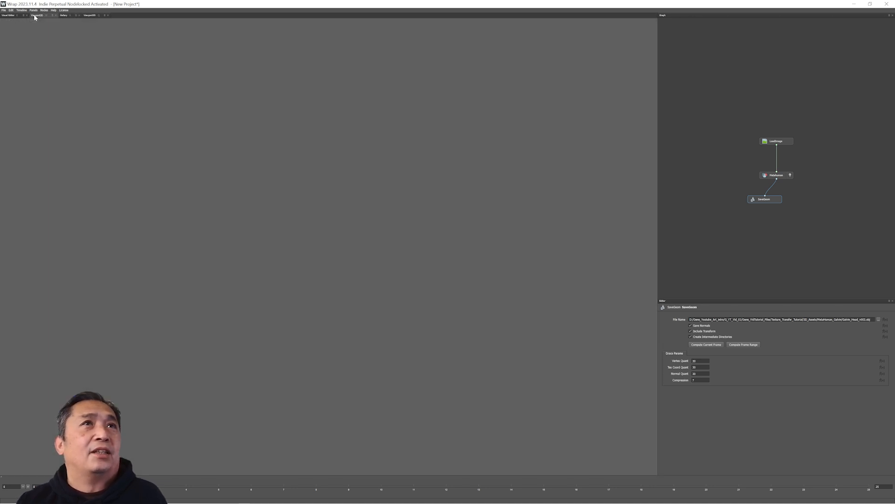
left_click(782, 177)
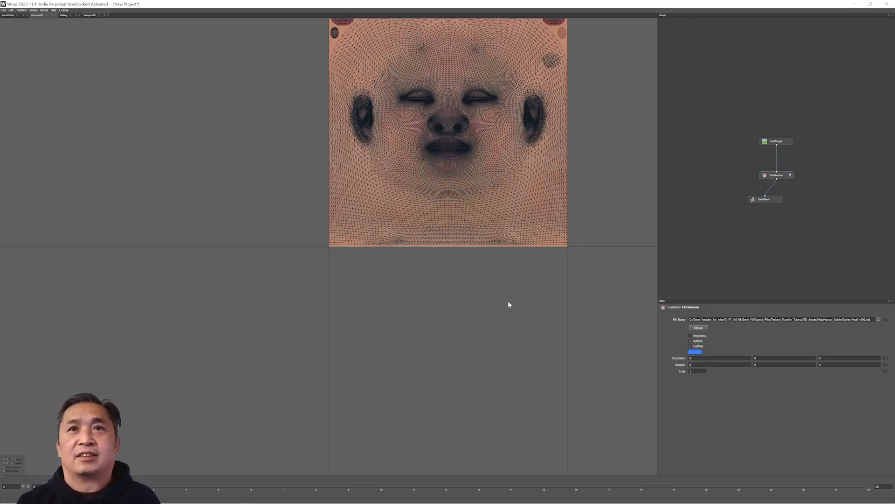
middle_click_drag(508, 304, 471, 405)
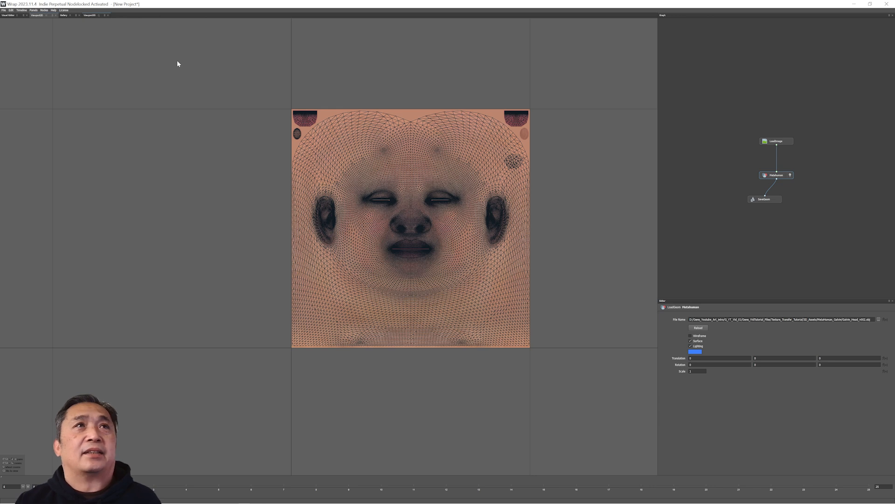
left_click(8, 16)
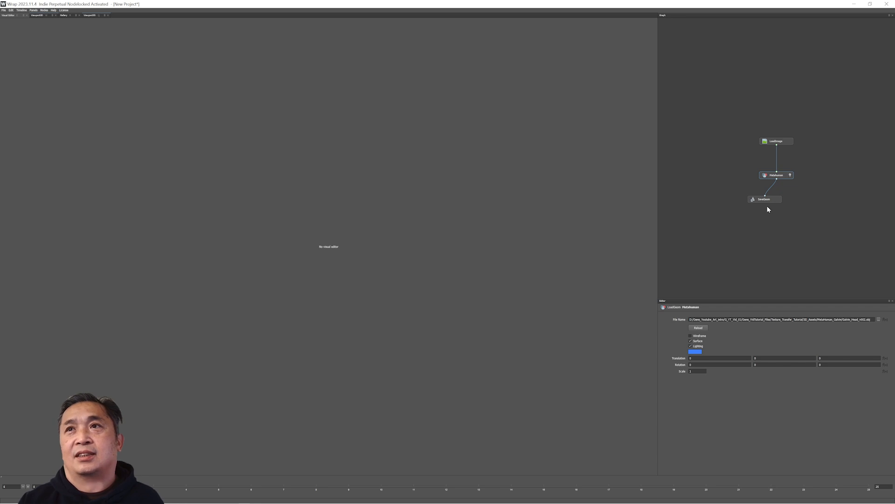
- Move the SaveGeom node further down and add a LoadGeom node beside the MetaHuman node
left_click_drag(771, 200, 812, 236)
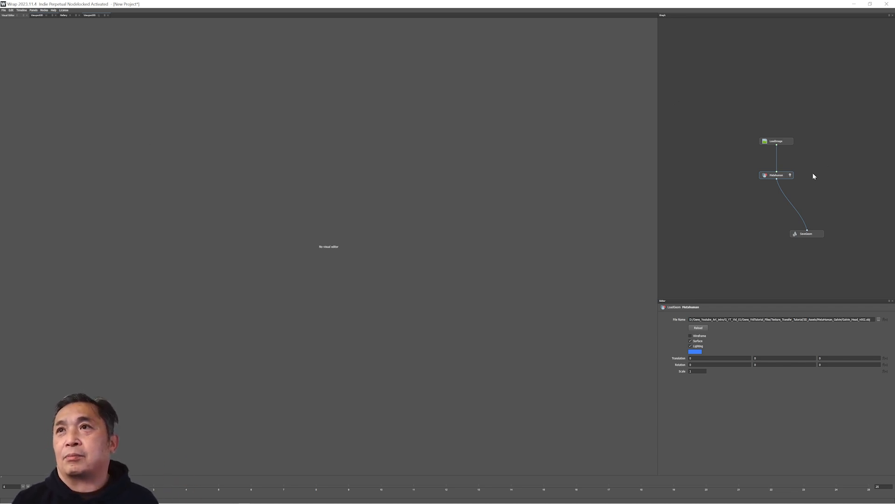
left_click(827, 177)
key("Tab")
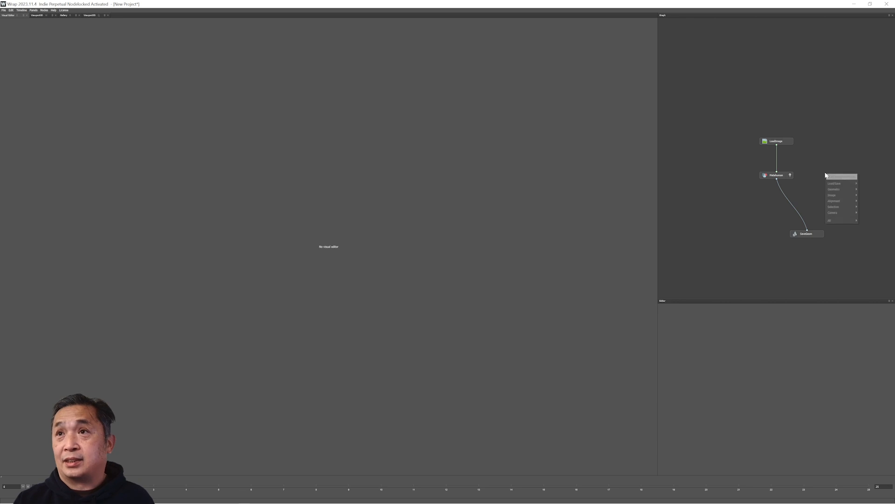
mouse_move(835, 185)
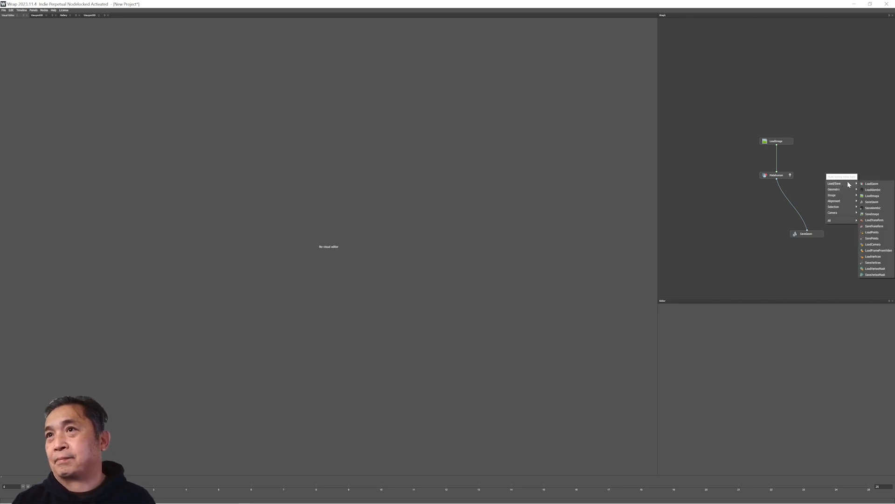
left_click(881, 184)
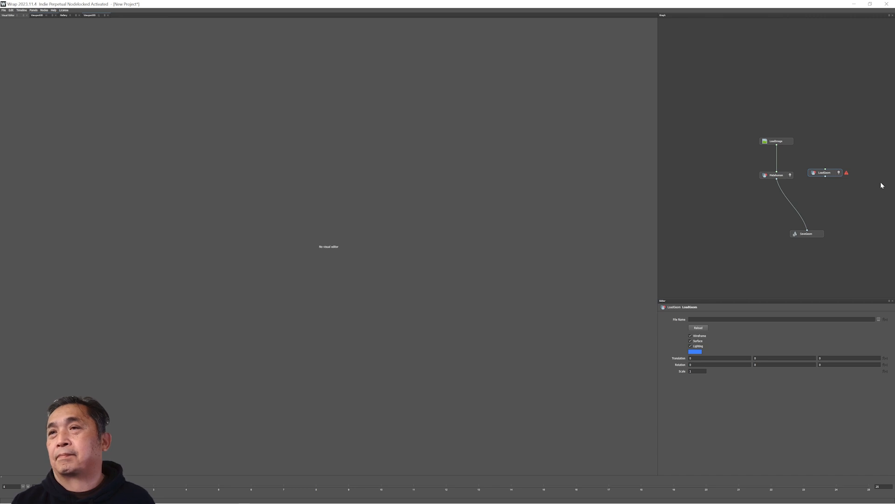
left_click_drag(826, 174, 828, 177)
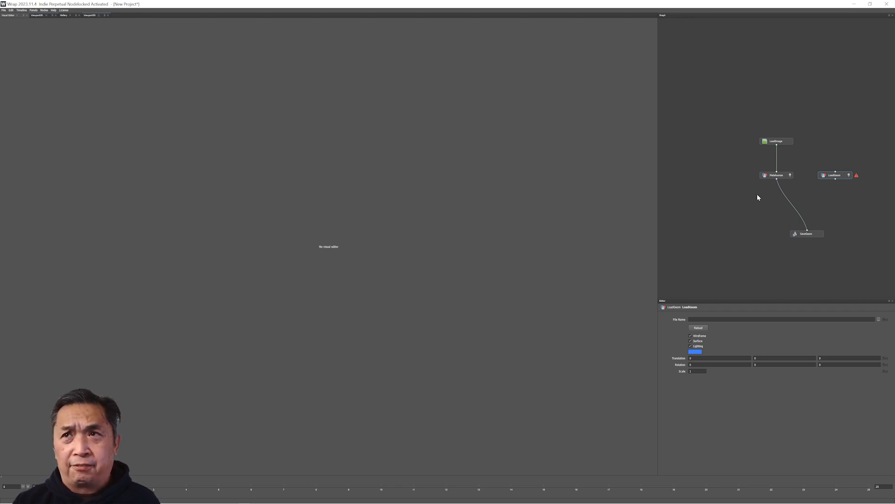
- Add a SelectPointPairs node below the MetaHuman node and connect the MetaHuman output to its left geometry input
right_click(727, 199)
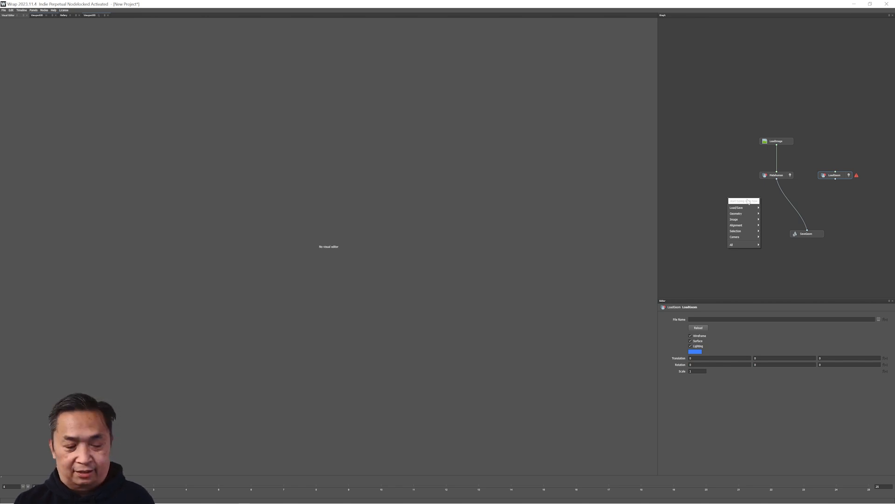
type("s")
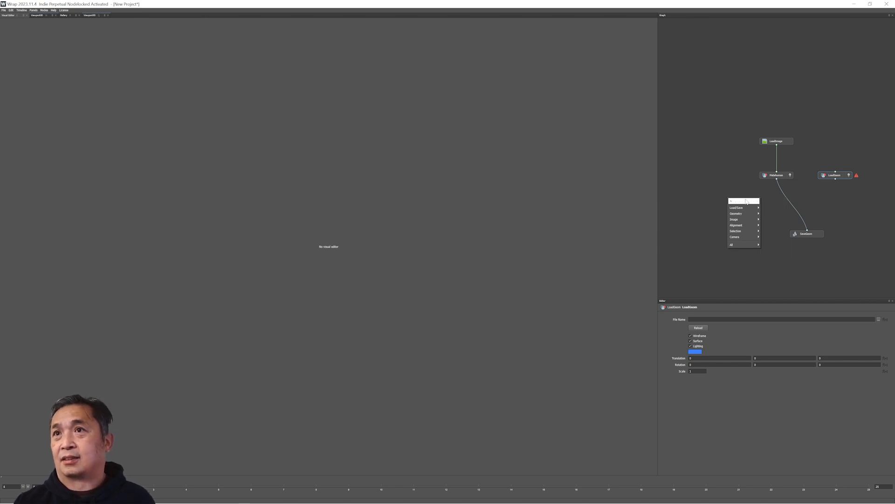
type("el")
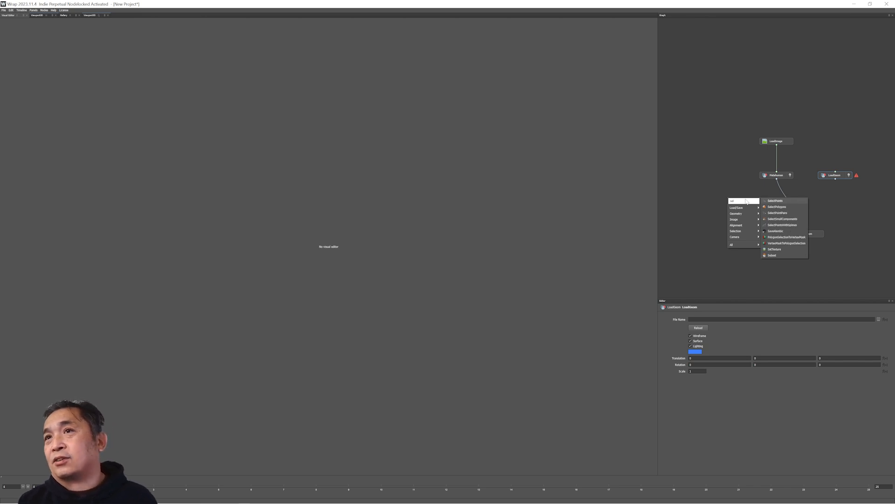
key("Down")
key("Down")
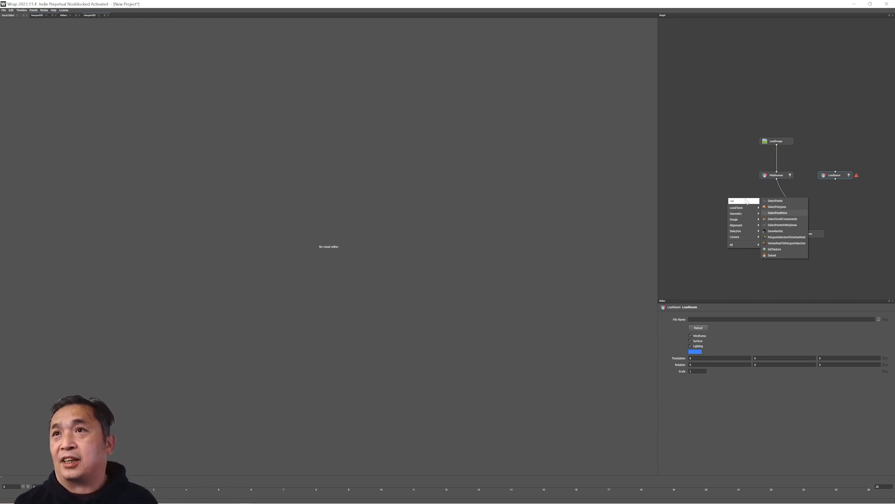
left_click(775, 213)
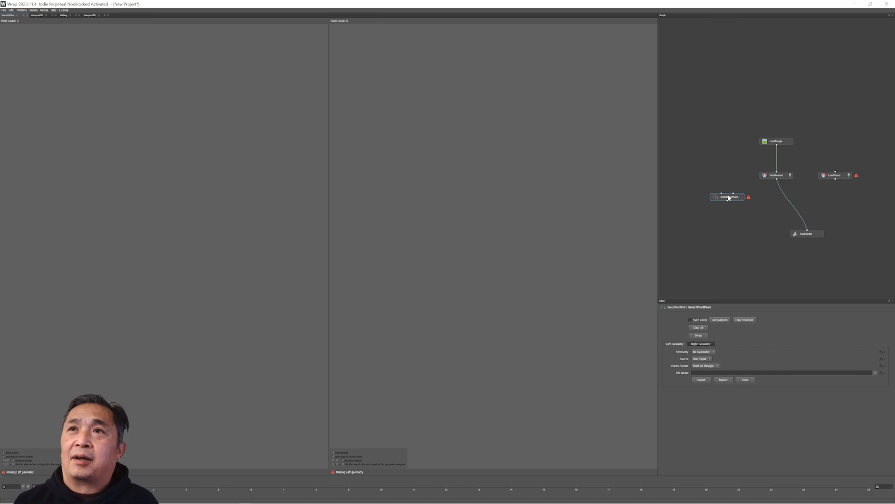
mouse_move(729, 198)
left_mouse_down()
mouse_move(800, 198)
mouse_move(777, 212)
mouse_move(703, 177)
mouse_move(743, 205)
left_mouse_up()
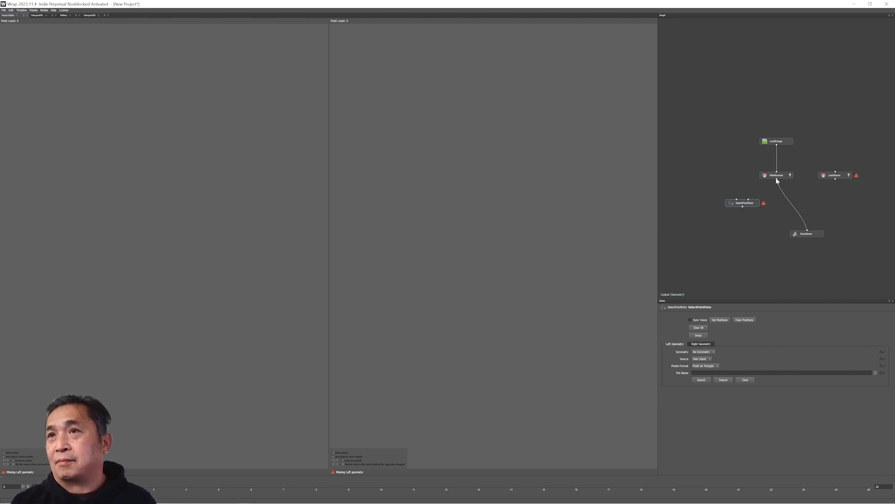
left_click_drag(770, 185, 736, 200)
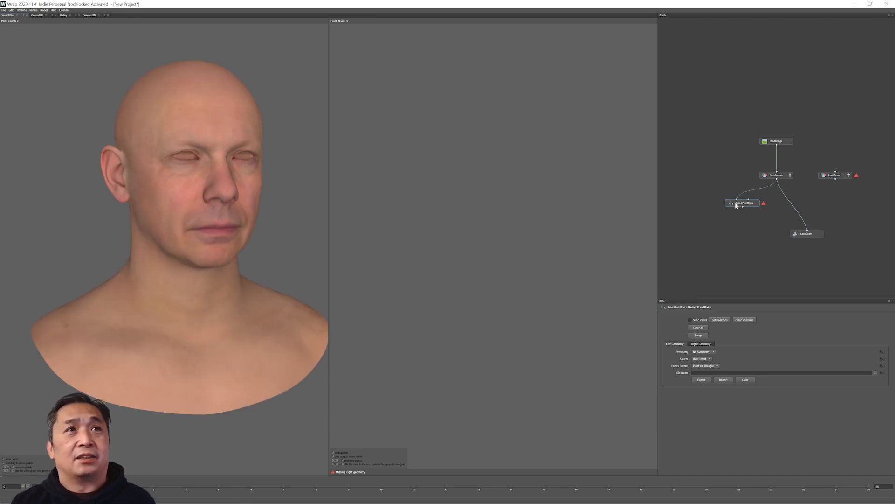
- Load Male_Head_Wrapped_v003 from the Male_Neutral_Head folder into the new LoadGeom node as a single file
left_click(837, 176)
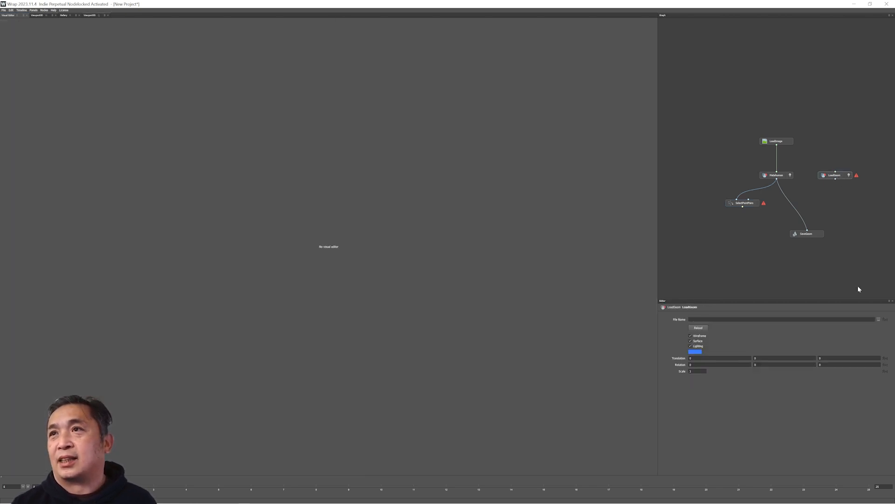
left_click(878, 319)
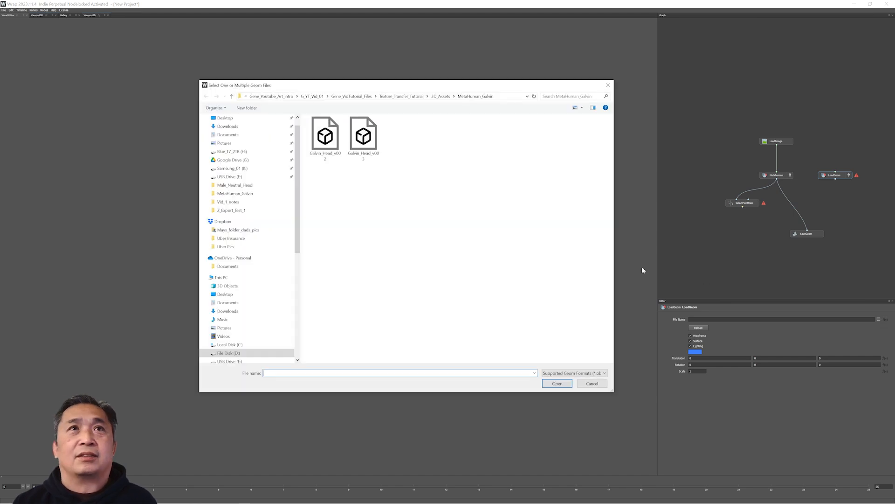
left_click(439, 99)
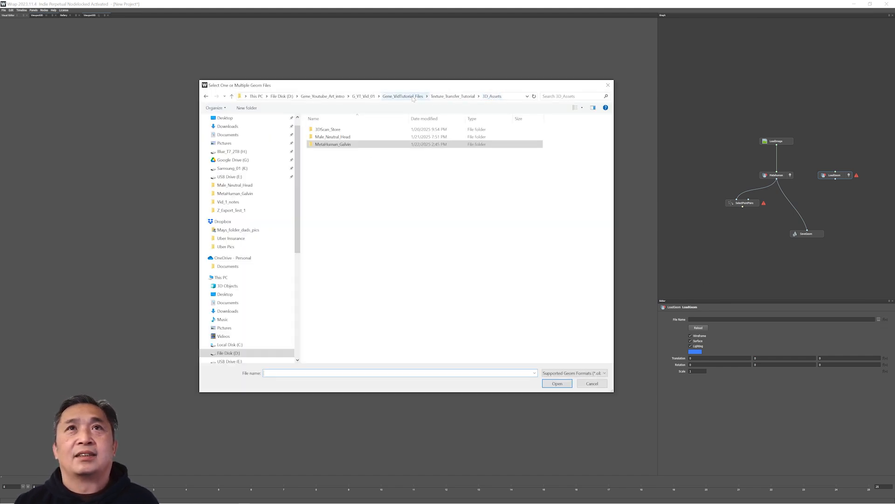
left_click(336, 139)
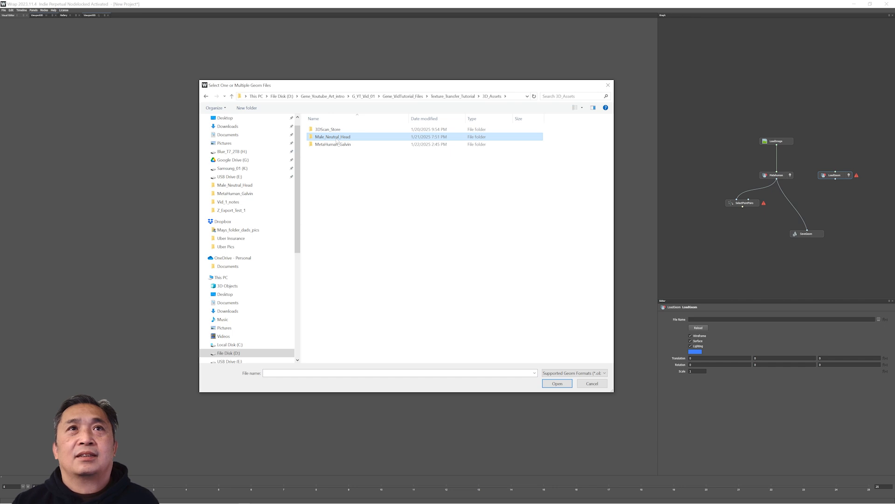
double_click(336, 138)
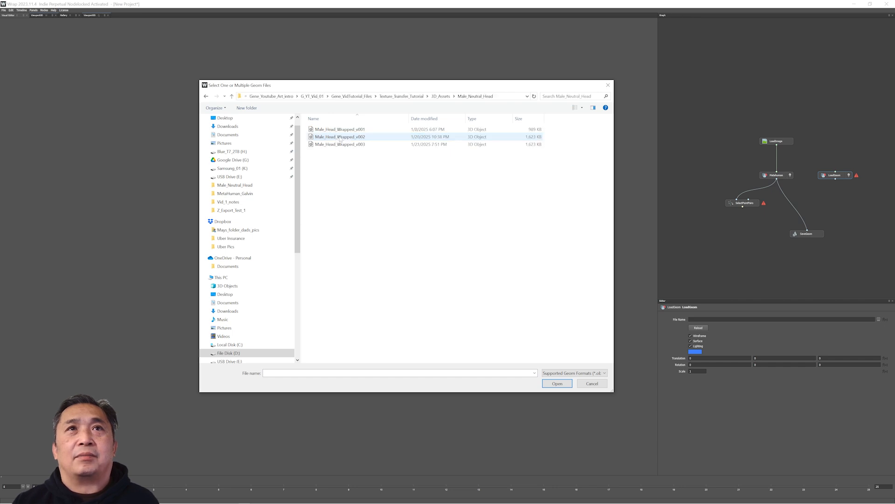
left_click(347, 145)
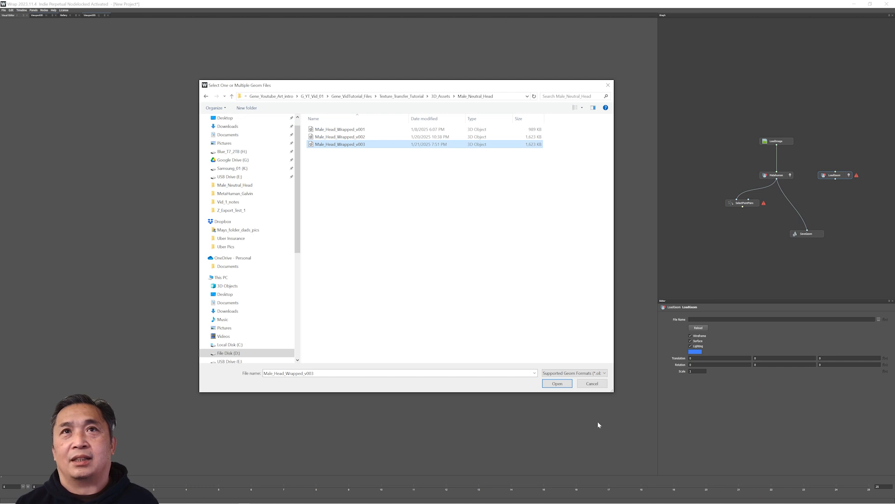
left_click(558, 384)
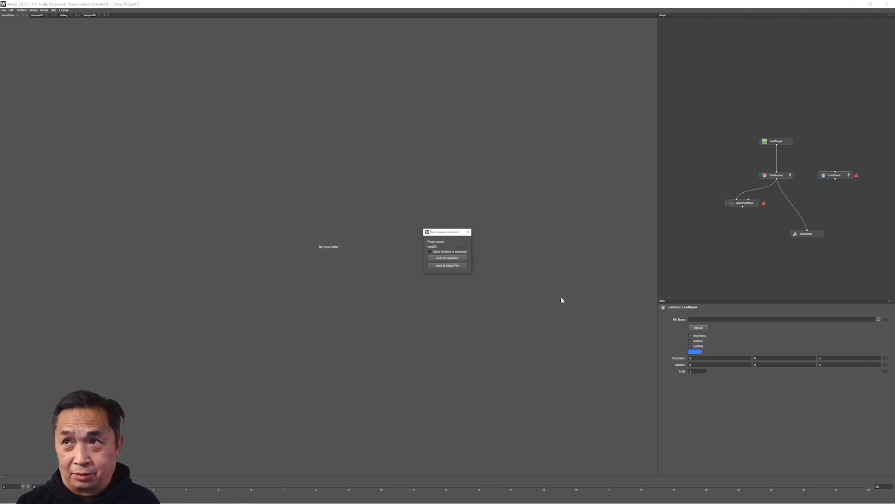
left_click(457, 266)
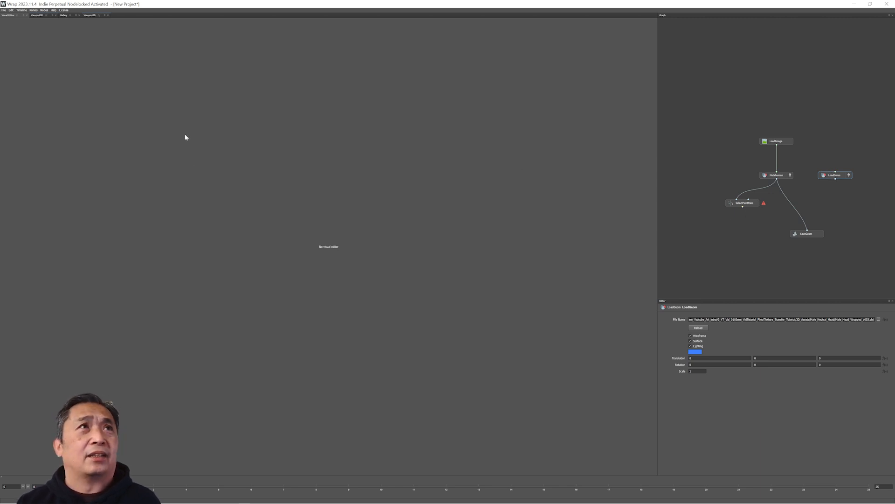
- Hide the MetaHuman head in the 3D viewport and inspect the loaded male head's mesh
left_click(90, 15)
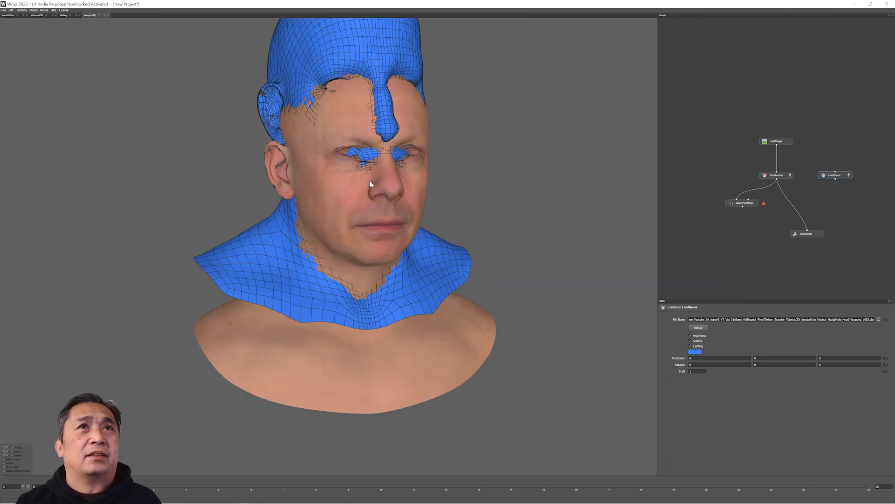
scroll(539, 179, "down", 4)
scroll(541, 180, "up", 3)
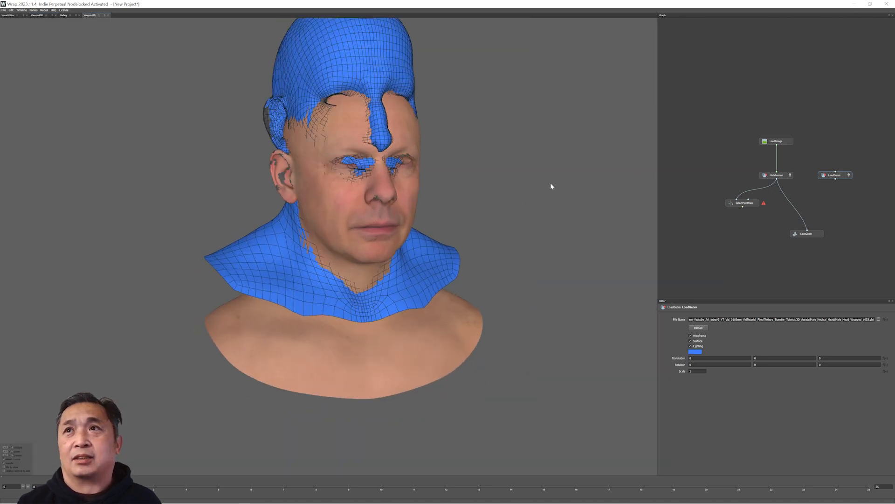
left_click(790, 175)
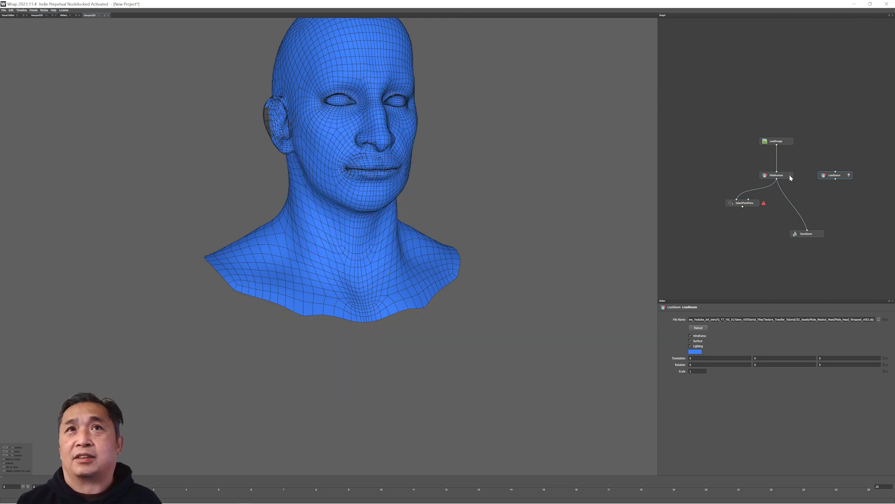
left_click_drag(561, 178, 484, 244)
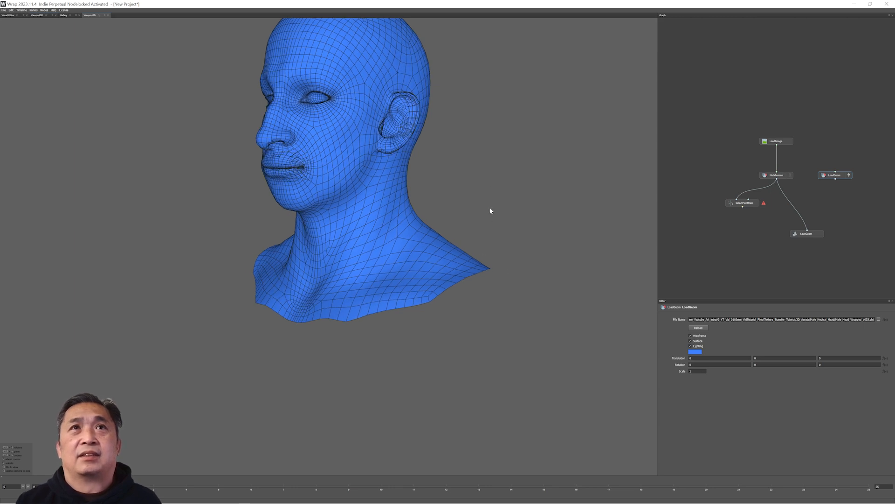
scroll(490, 210, "up", 2)
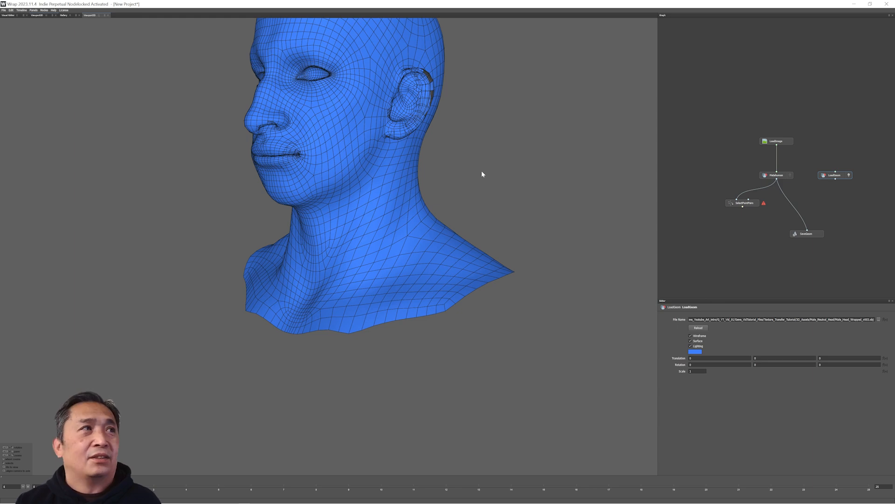
scroll(482, 173, "up", 1)
scroll(501, 167, "down", 4)
scroll(501, 168, "up", 2)
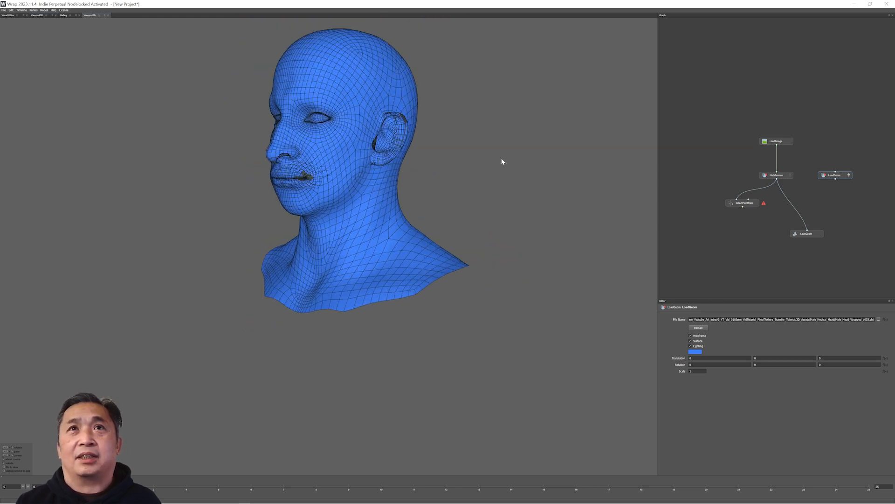
- Connect the LoadGeom output to the right geometry input of SelectPointPairs and open that node in the Visual Editor
middle_click_drag(501, 164, 503, 221)
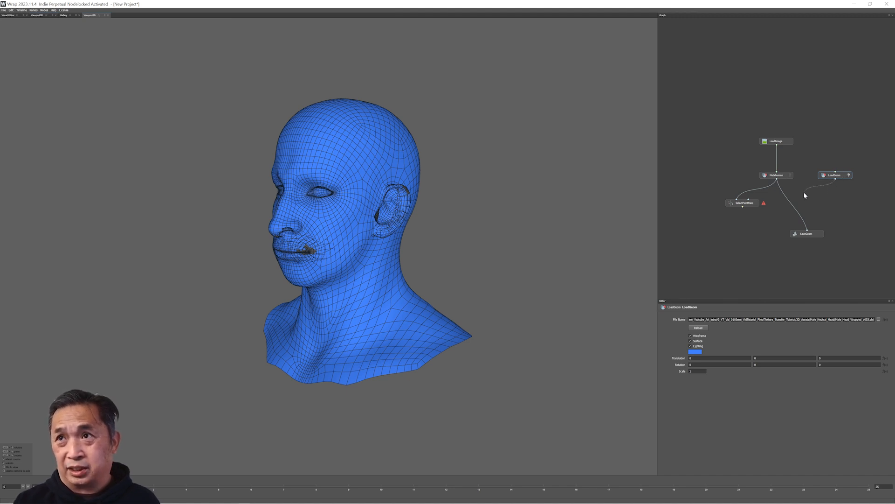
left_click_drag(804, 191, 749, 200)
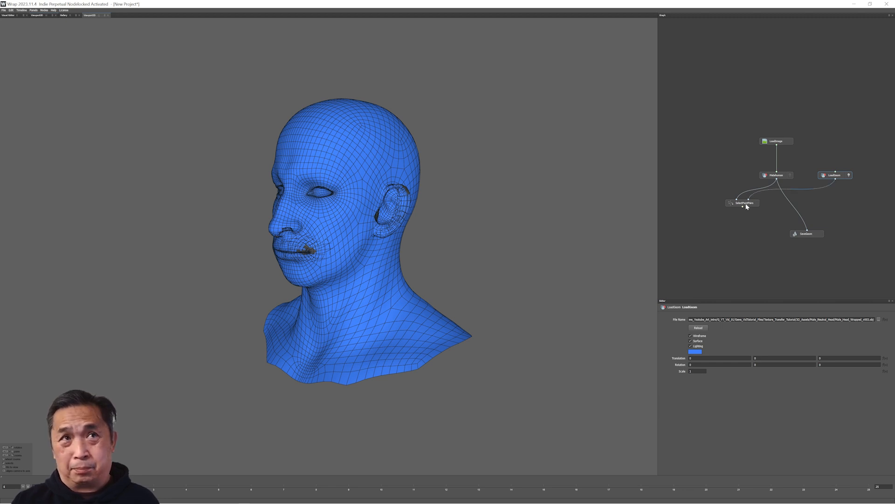
left_click(9, 16)
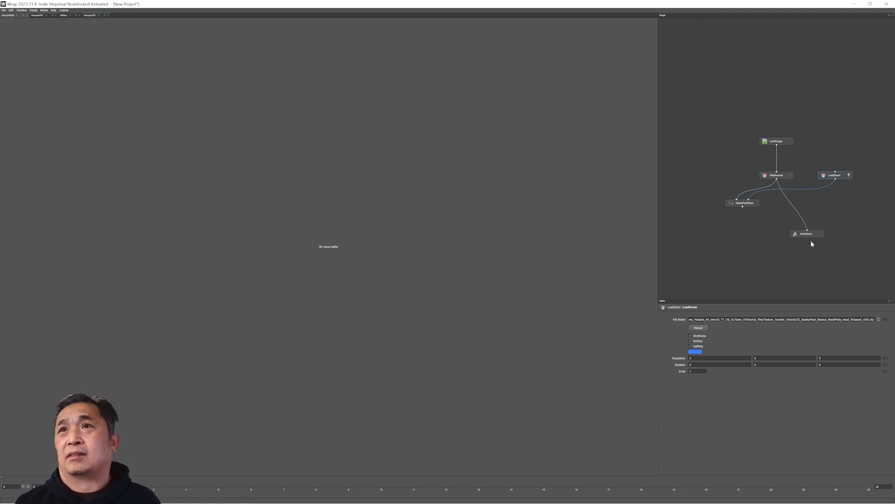
left_click(747, 204)
mouse_move(747, 204)
left_mouse_down()
mouse_move(802, 198)
mouse_move(769, 212)
mouse_move(739, 206)
left_mouse_up()
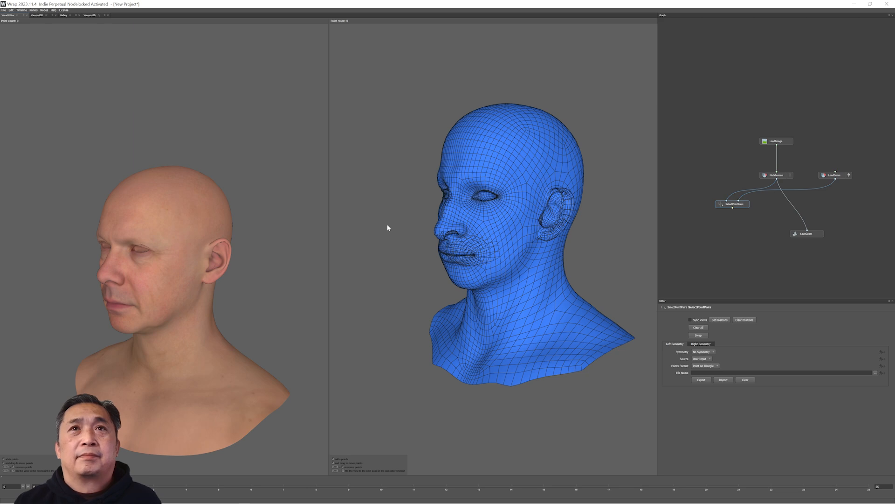
- Frame both heads at a similar size in the Visual Editor, enable Sync Views, and test zooming and rotating them together
scroll(391, 228, "up", 5)
scroll(392, 228, "down", 4)
scroll(392, 228, "up", 2)
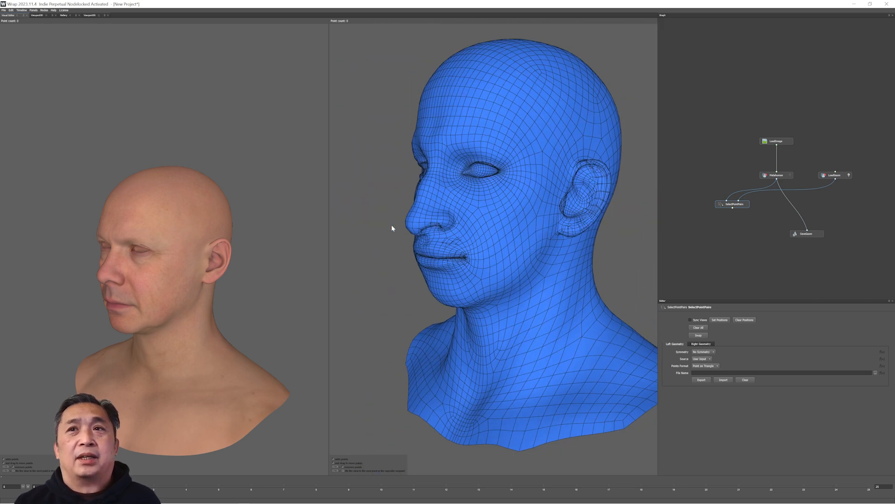
scroll(392, 228, "down", 2)
scroll(265, 207, "down", 2)
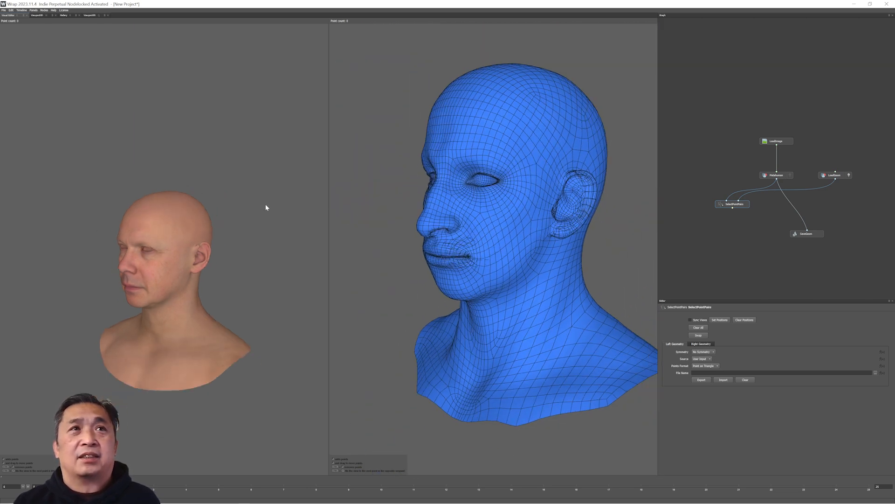
scroll(265, 207, "up", 3)
scroll(265, 206, "down", 2)
middle_click_drag(266, 205, 264, 146)
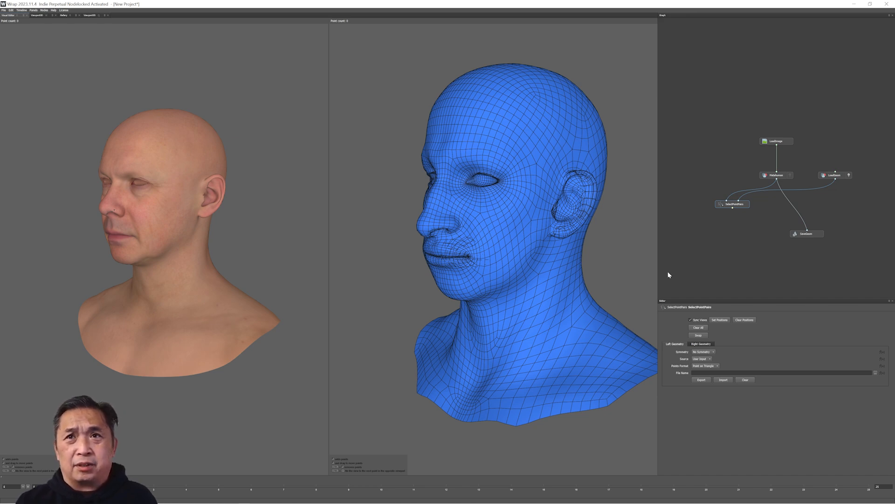
scroll(604, 254, "down", 3)
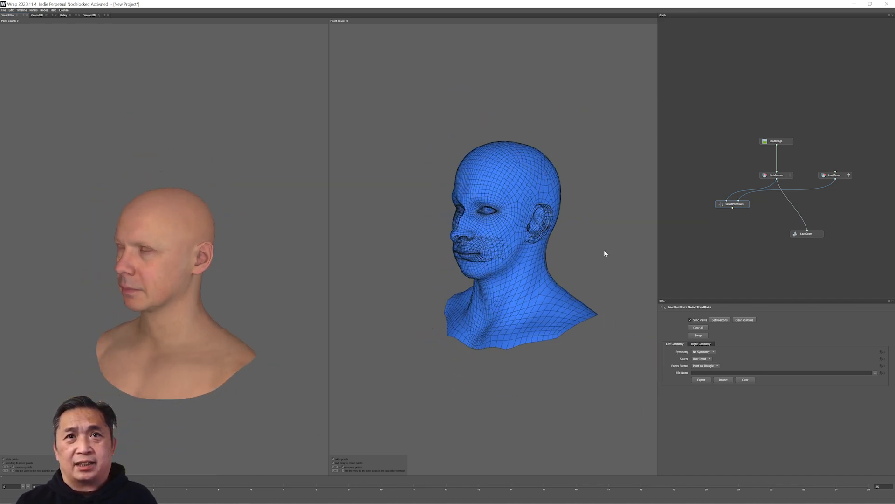
scroll(605, 253, "up", 5)
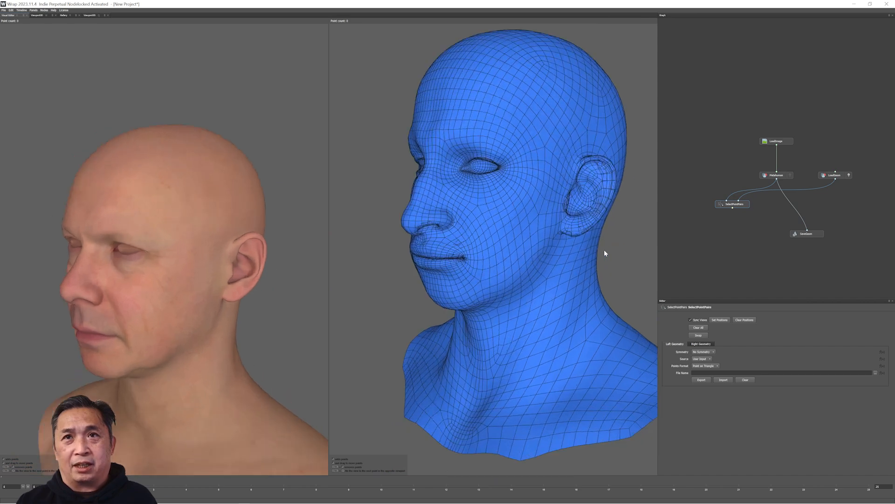
scroll(605, 253, "down", 5)
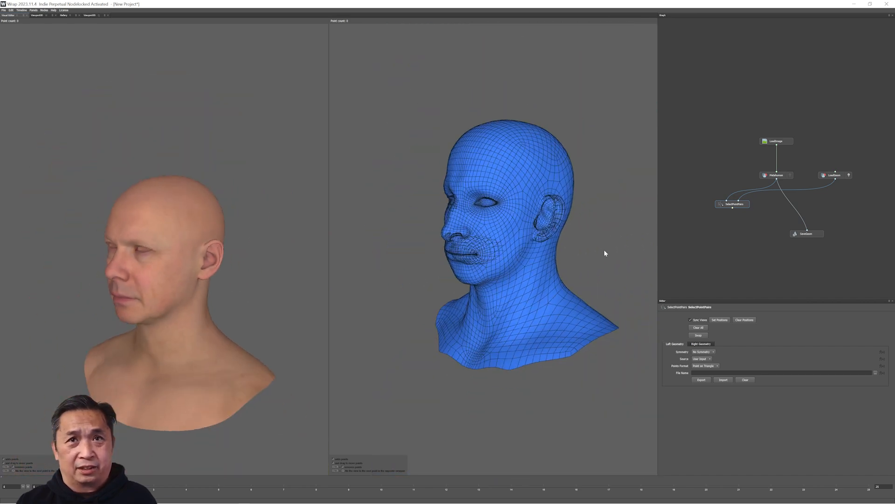
left_click_drag(588, 250, 654, 239)
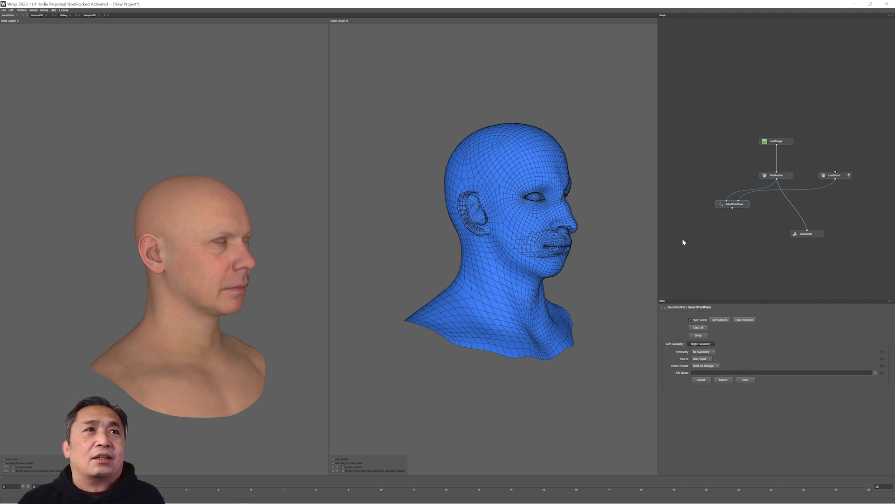
- Place three matching point pairs on both heads: the upper edge of each ear and the underside of the nose
scroll(240, 257, "up", 4)
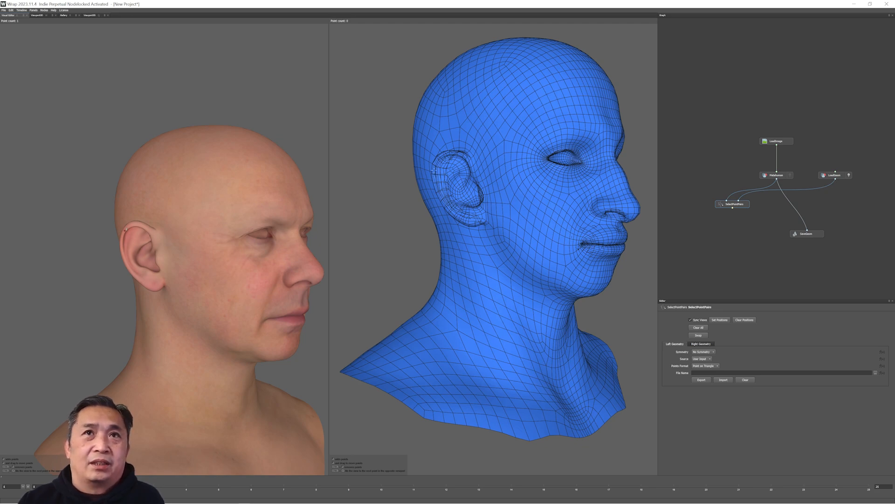
left_click_drag(243, 286, 200, 295)
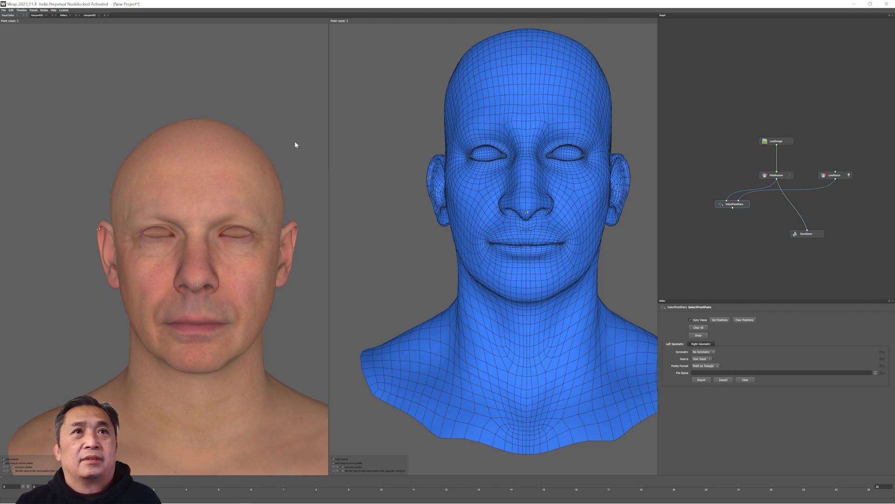
scroll(295, 145, "down", 3)
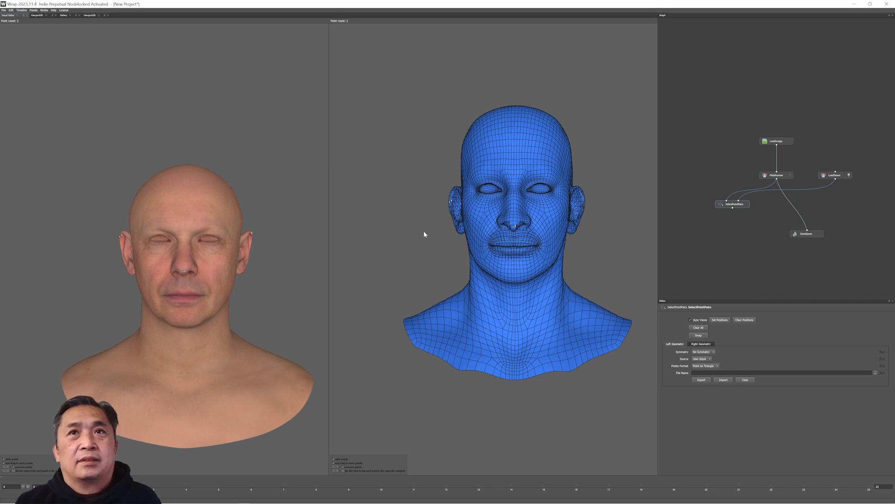
left_click_drag(424, 234, 378, 237)
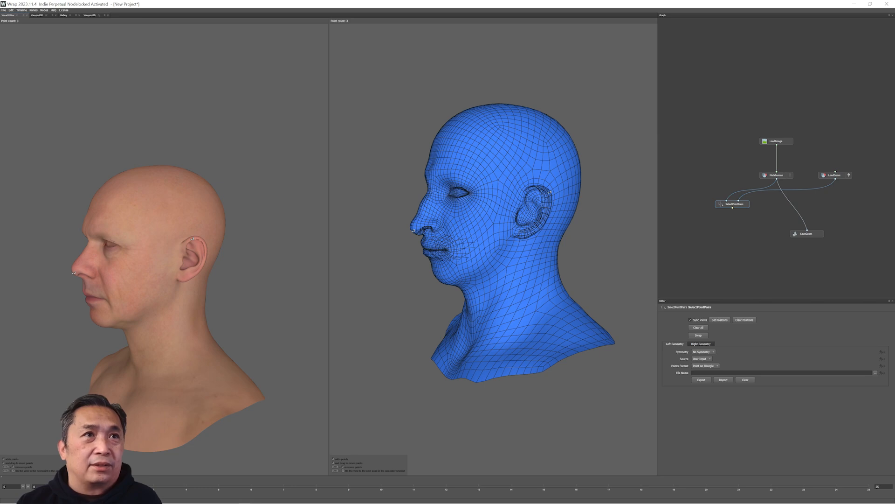
scroll(236, 226, "up", 8)
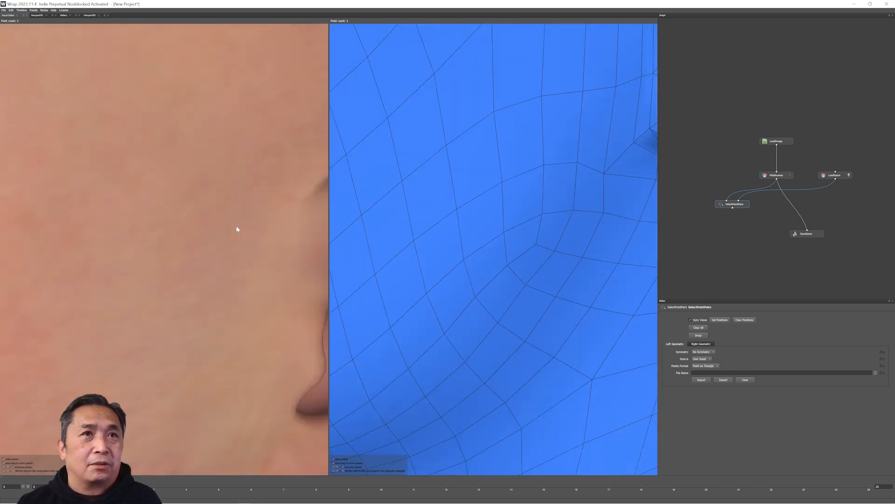
scroll(236, 225, "down", 3)
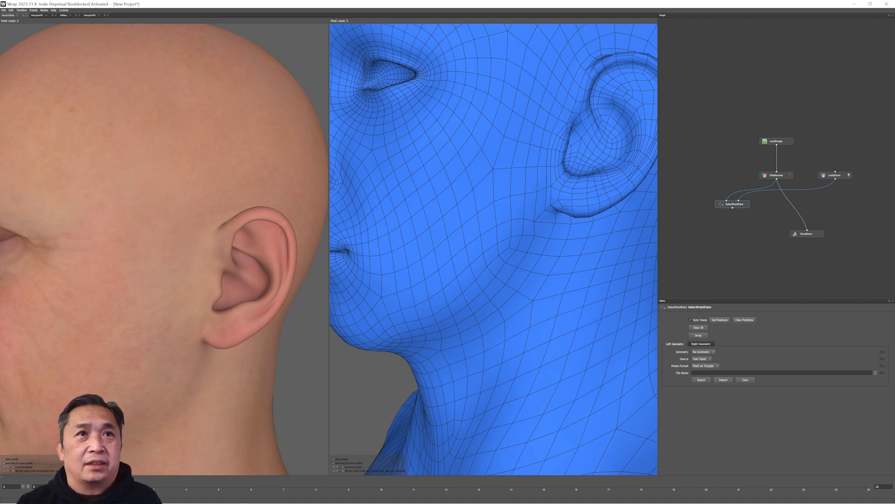
scroll(314, 115, "down", 5)
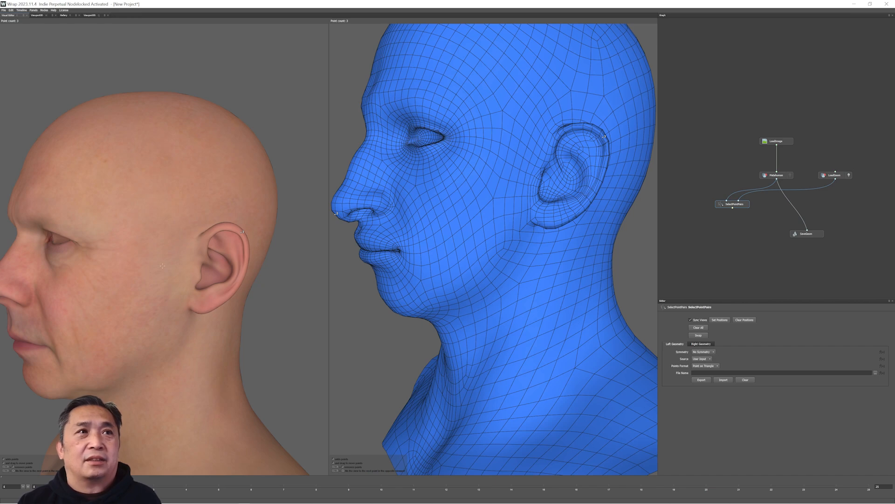
scroll(162, 266, "down", 4)
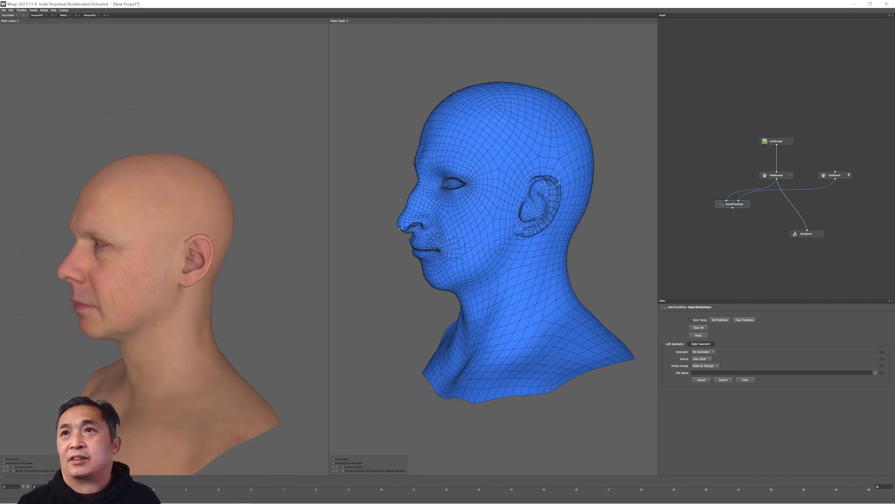
scroll(168, 265, "up", 3)
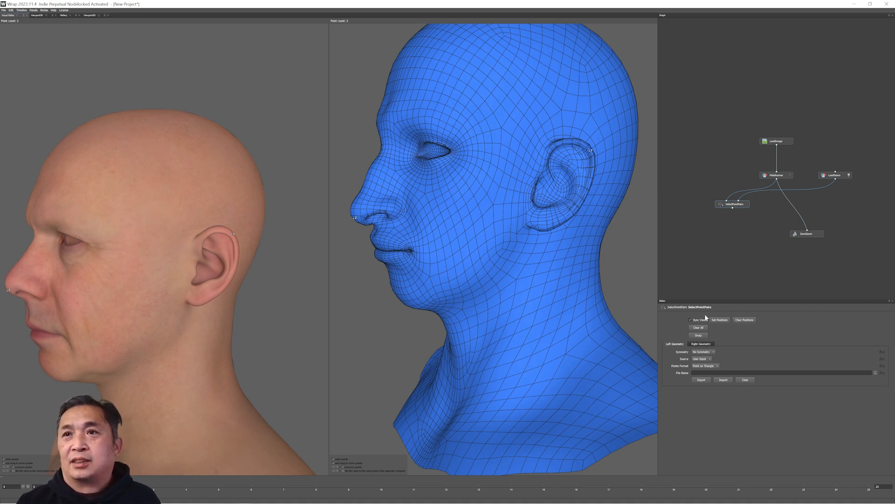
left_click_drag(344, 288, 420, 15, "alt")
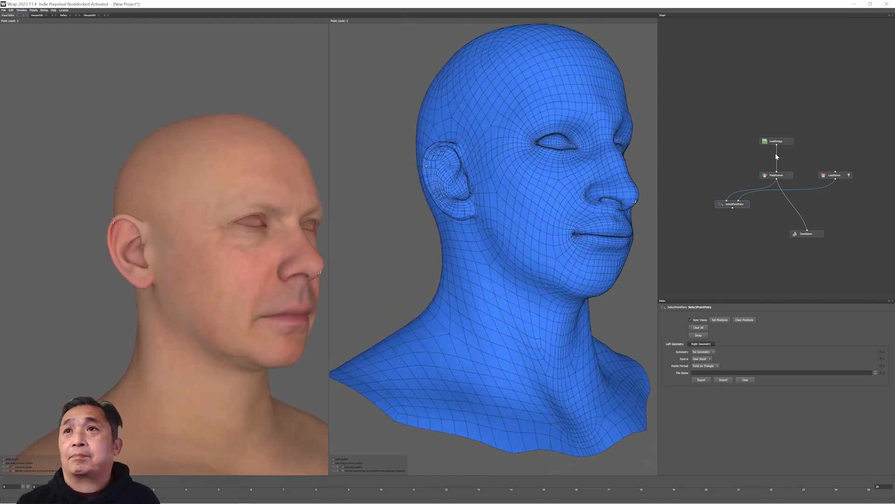
- Add a RigidAlignment node and move SelectPointPairs to just below the MetaHuman and LoadGeom nodes
left_click_drag(735, 203, 728, 194)
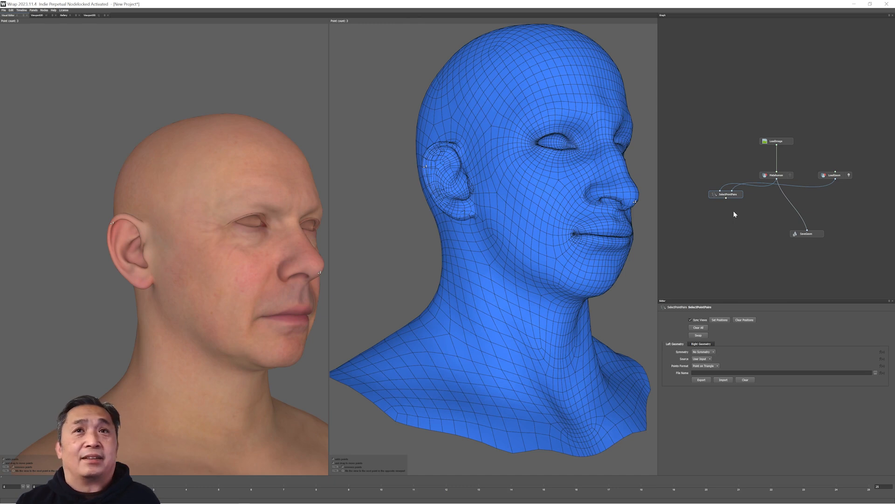
left_click(734, 213)
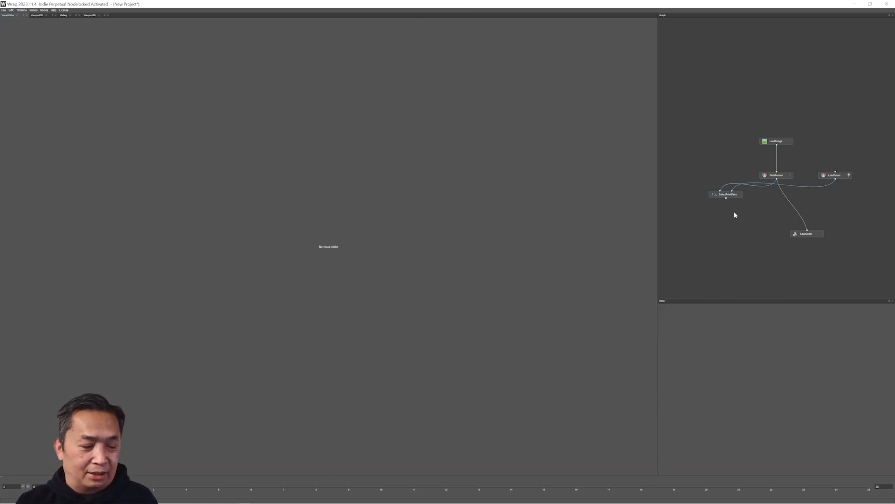
right_click(734, 213)
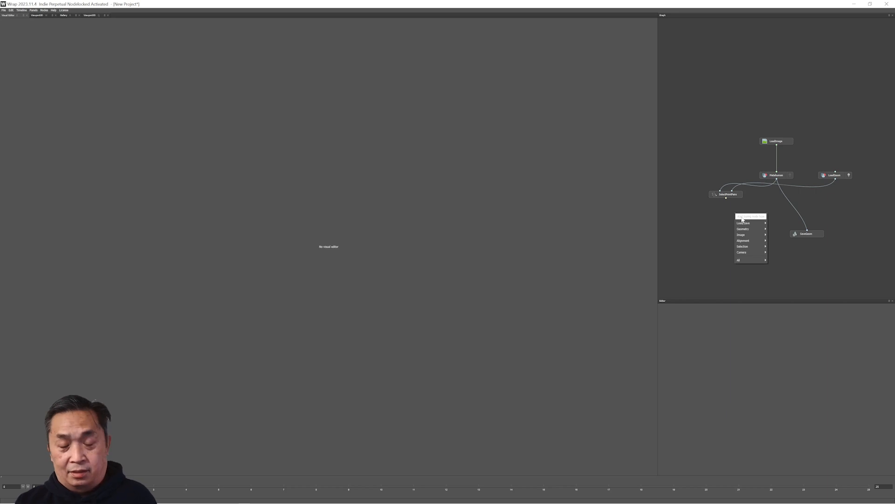
type("r")
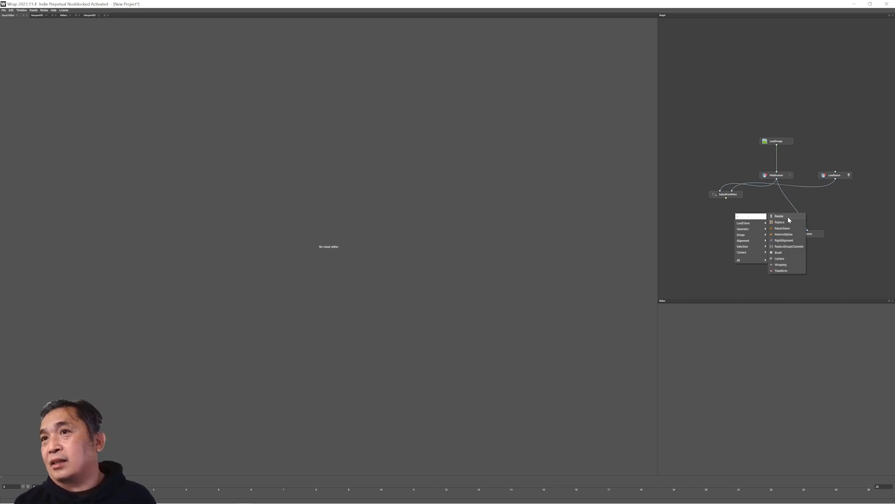
left_click(773, 241)
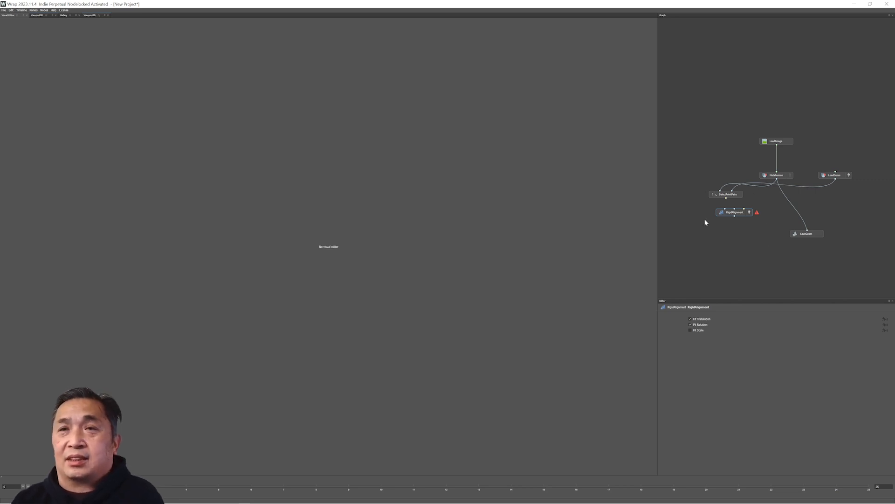
left_click_drag(731, 196, 812, 198)
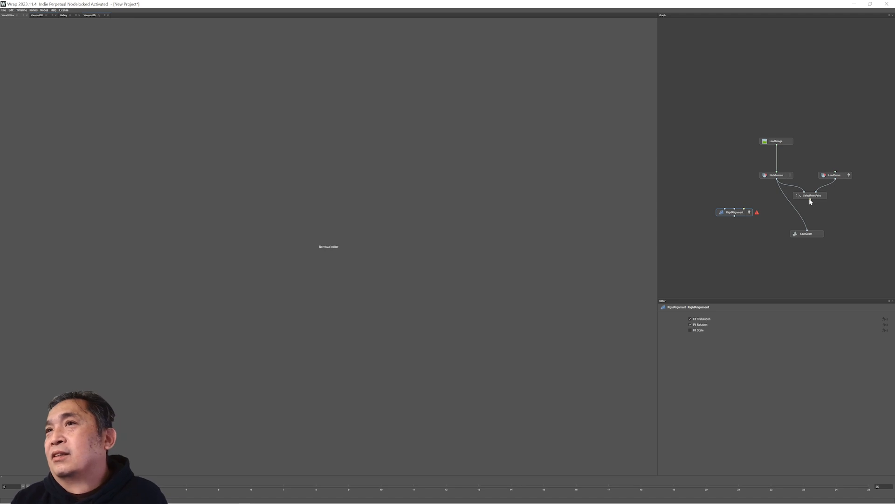
- Connect MetaHuman, LoadGeom and SelectPointPairs to RigidAlignment's first, second and third inputs respectively, and enable Fit Scale
left_click_drag(810, 199, 760, 204)
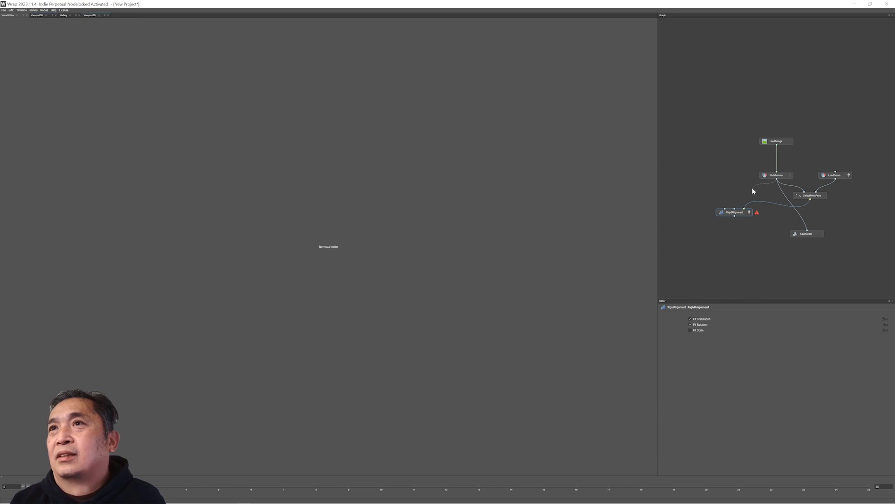
left_click_drag(752, 188, 730, 208)
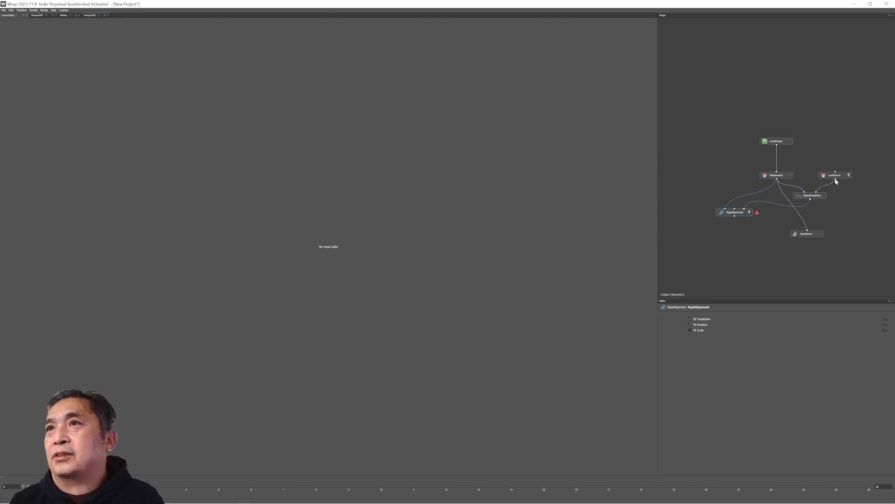
left_click_drag(836, 180, 656, 192)
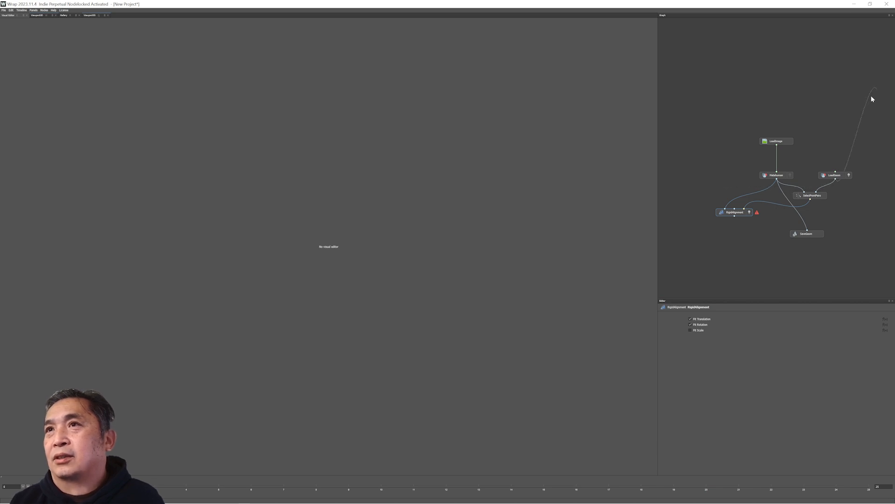
left_click_drag(761, 186, 740, 207)
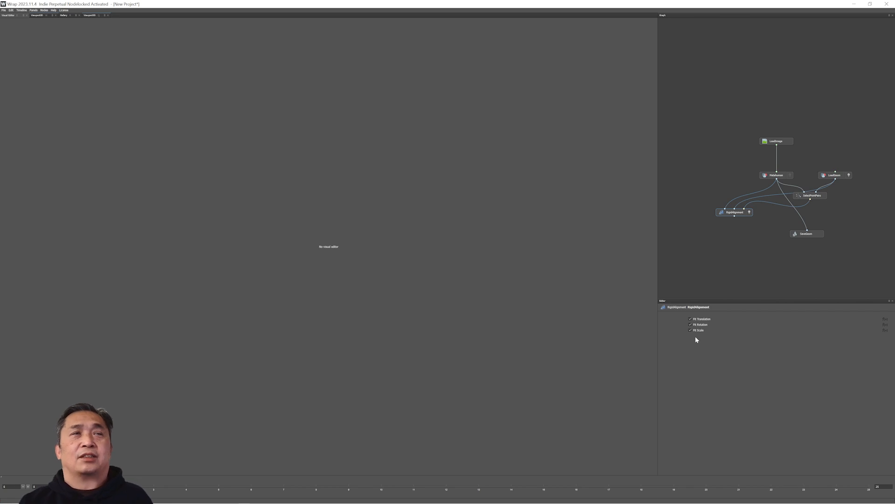
- Examine how the aligned MetaHuman head overlaps the male head in the 3D viewport from several angles
left_click(88, 16)
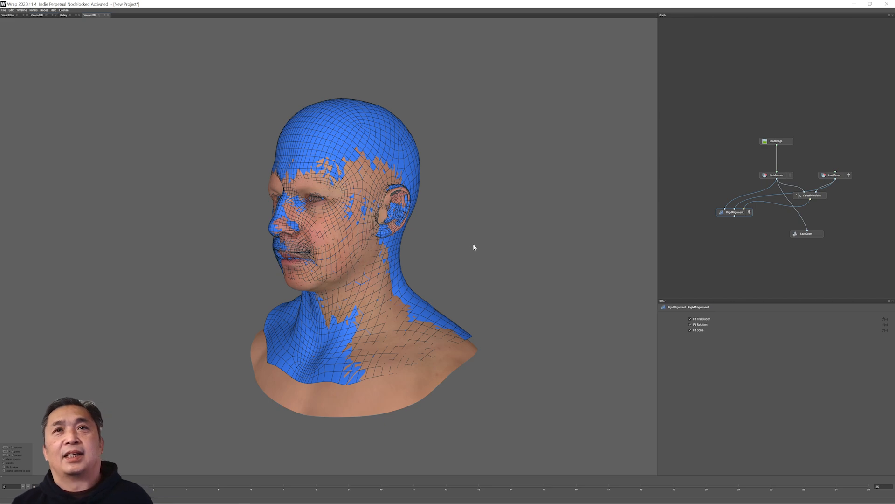
scroll(473, 244, "down", 4)
scroll(473, 244, "up", 3)
left_click_drag(492, 246, 531, 239)
scroll(531, 239, "up", 3)
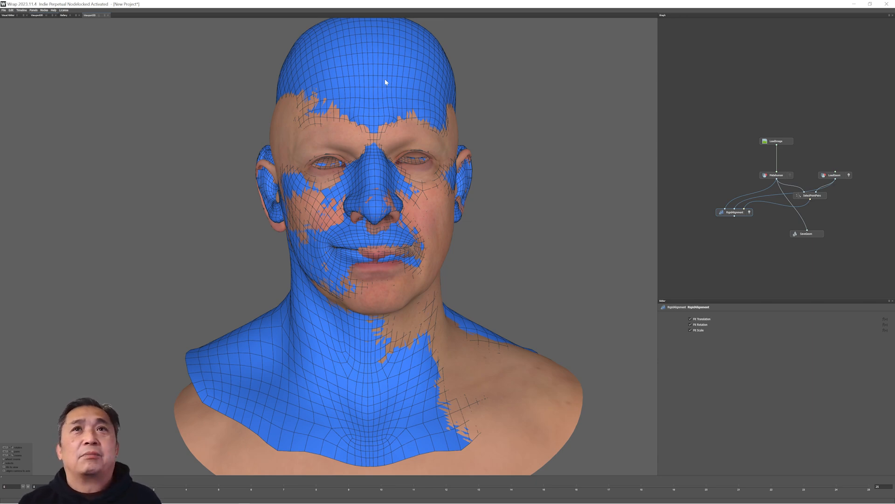
scroll(385, 83, "down", 3)
left_click_drag(438, 182, 424, 200, "alt")
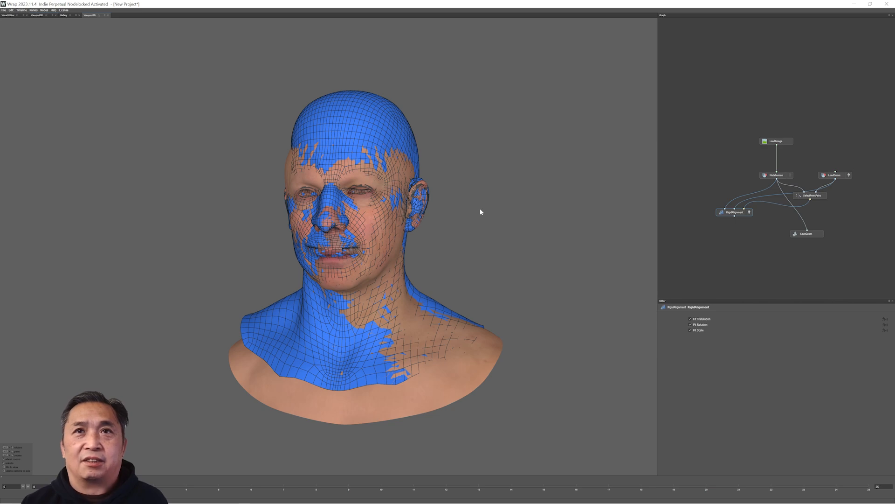
left_click(481, 226)
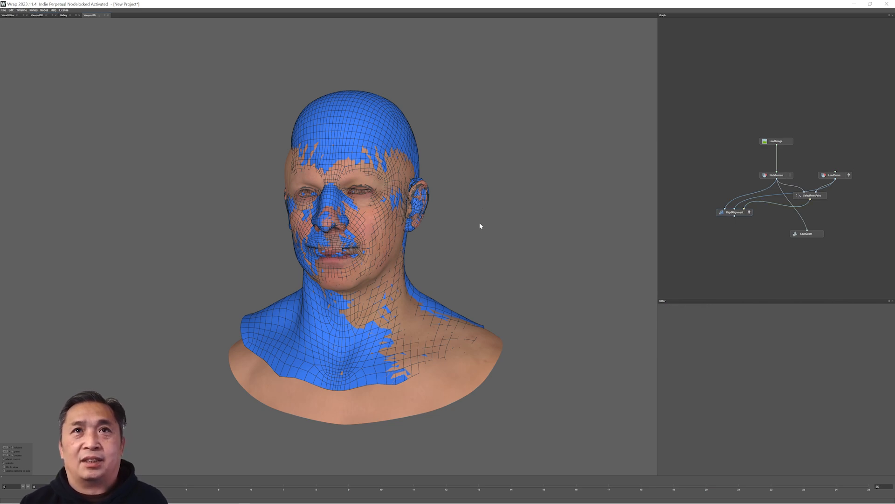
- Examine the overlap of the aligned MetaHuman and male heads from the front and side at several zoom levels
scroll(480, 198, "down", 3)
scroll(481, 199, "up", 4)
scroll(481, 199, "down", 3)
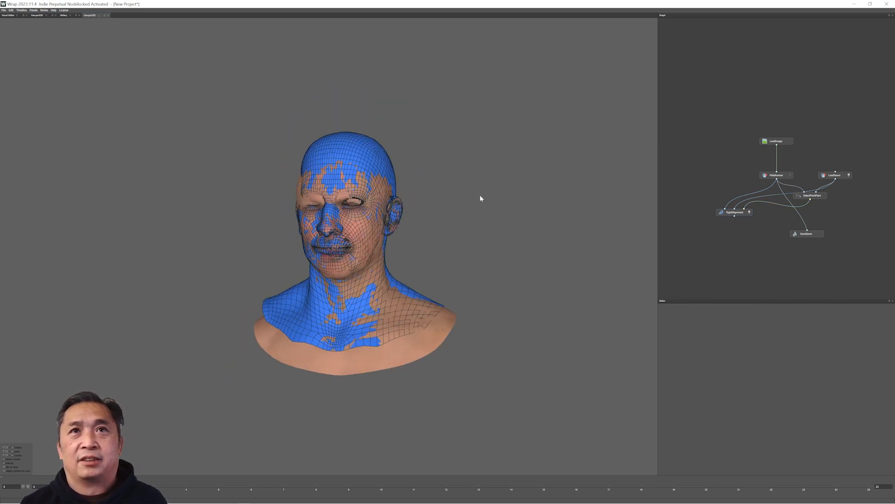
scroll(480, 199, "up", 3)
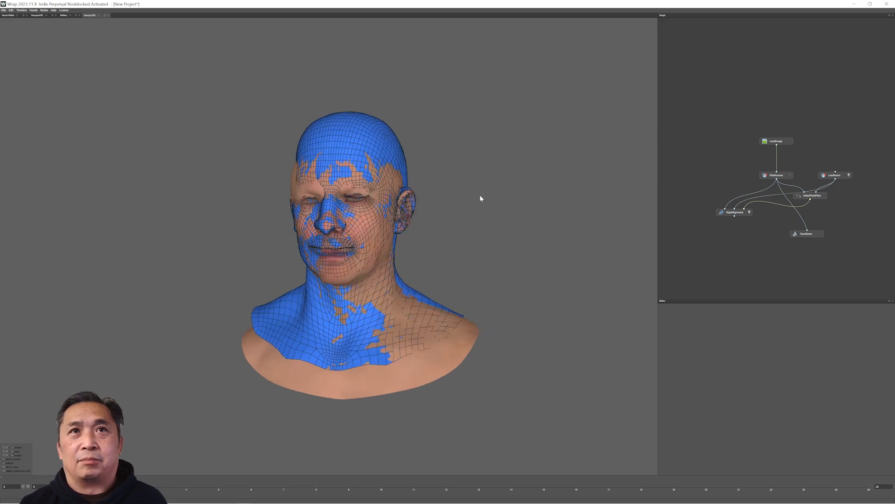
scroll(480, 199, "down", 4)
scroll(481, 199, "up", 4)
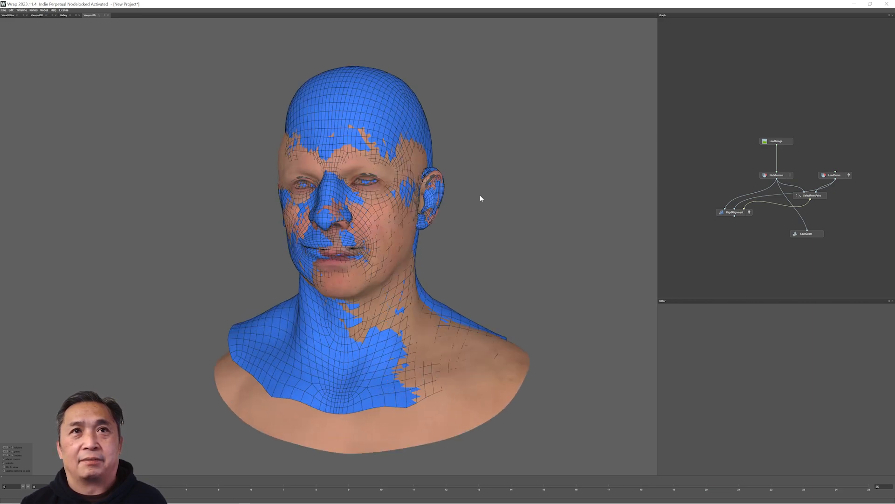
scroll(481, 199, "down", 3)
left_click_drag(467, 198, 537, 205)
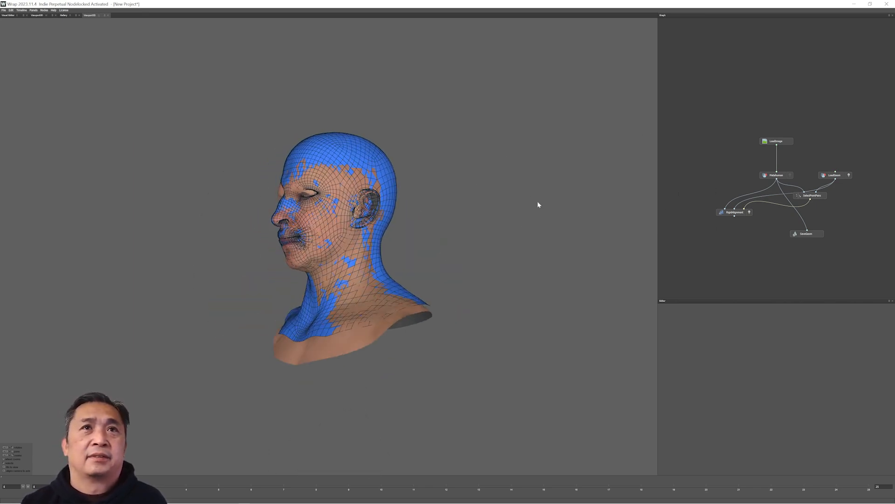
left_click_drag(464, 217, 465, 190)
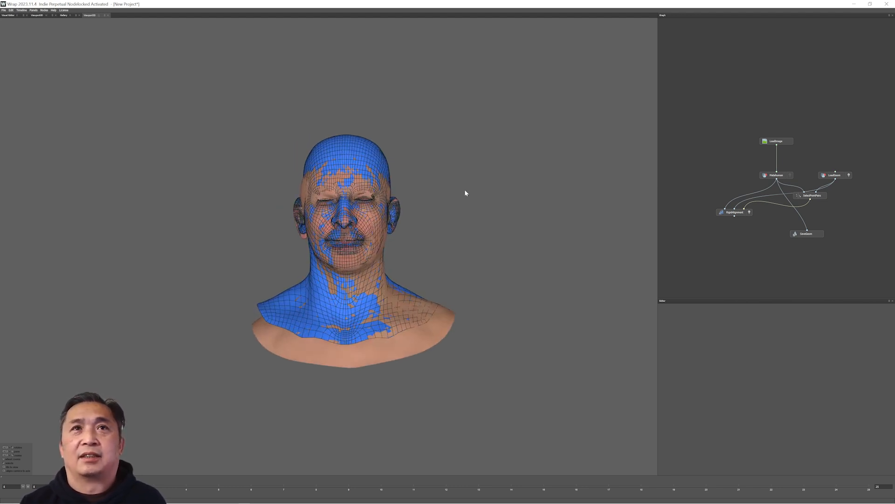
scroll(463, 187, "up", 3)
scroll(463, 188, "down", 1)
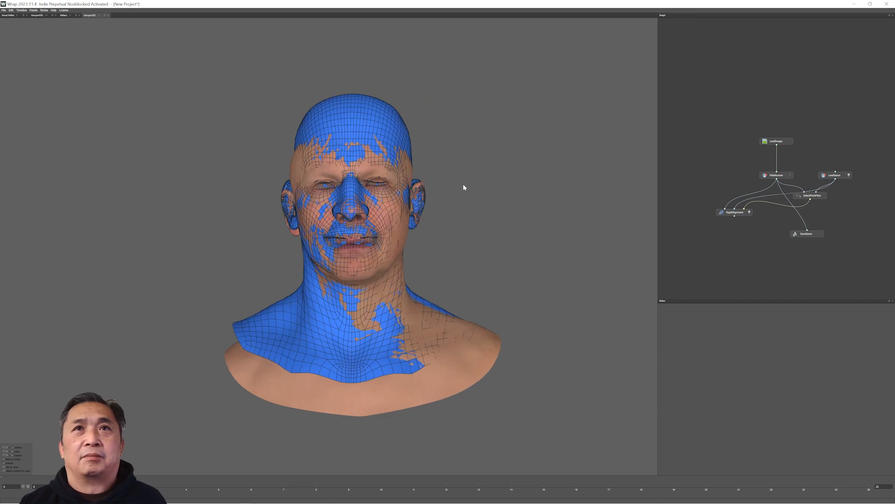
- Inspect the overlap around the nose, mouth and chin up close, and reframe both heads in the 3D viewport
mouse_move(463, 186)
right_mouse_down("alt")
mouse_move(427, 184)
mouse_move(530, 191)
mouse_move(476, 187)
right_mouse_up("alt")
left_click_drag(476, 189, 471, 167, "alt")
middle_click_drag(470, 168, 472, 183, "alt")
scroll(472, 184, "up", 4)
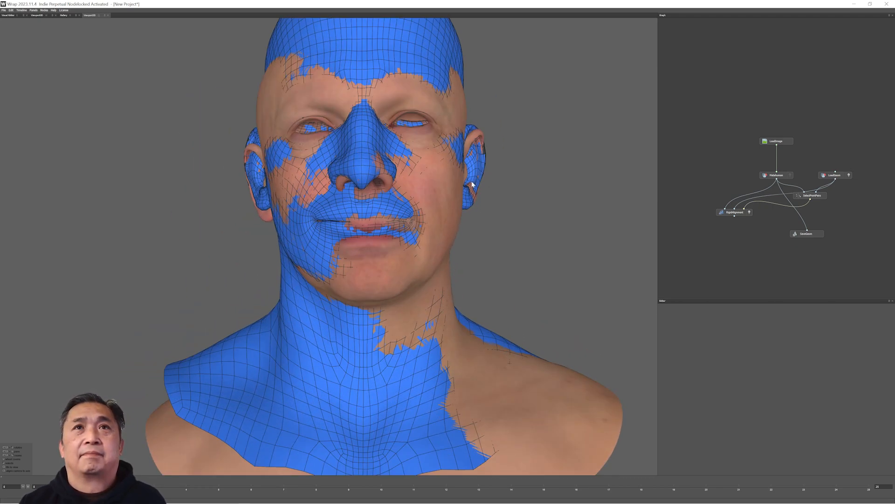
scroll(472, 183, "down", 4)
scroll(472, 180, "up", 5)
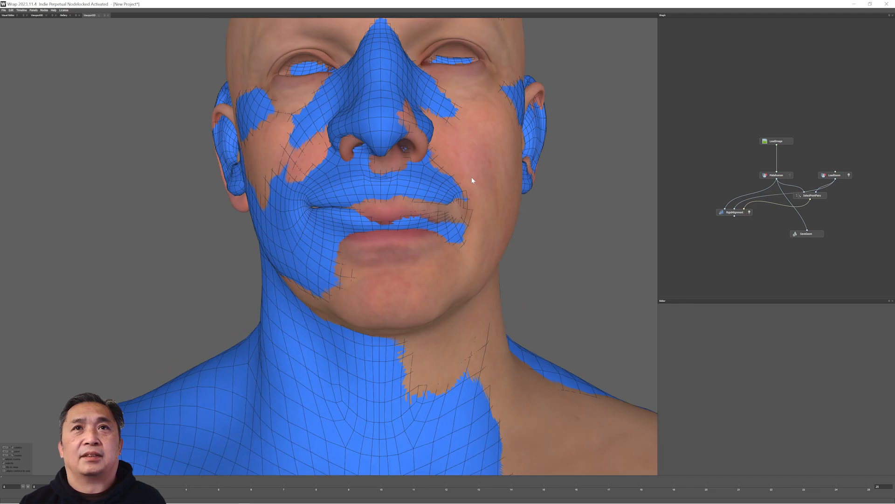
scroll(471, 179, "down", 4)
scroll(471, 179, "up", 6)
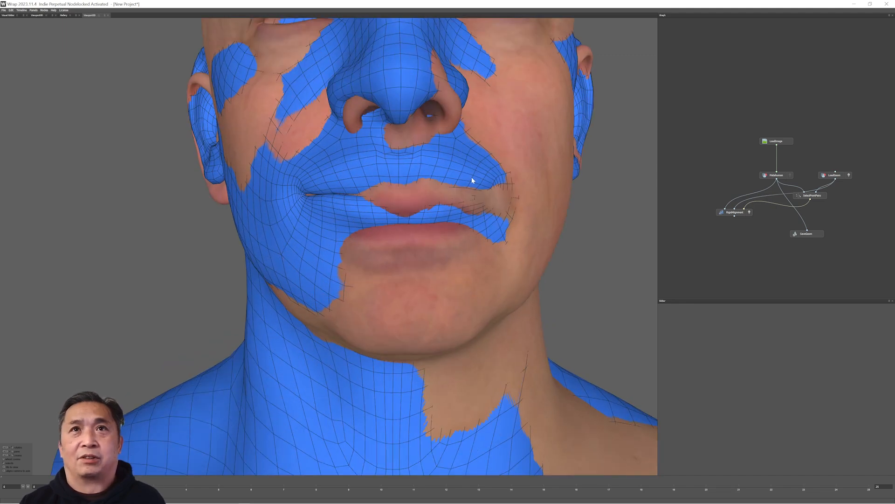
scroll(472, 177, "up", 2)
right_click_drag(472, 172, 752, 174, "alt")
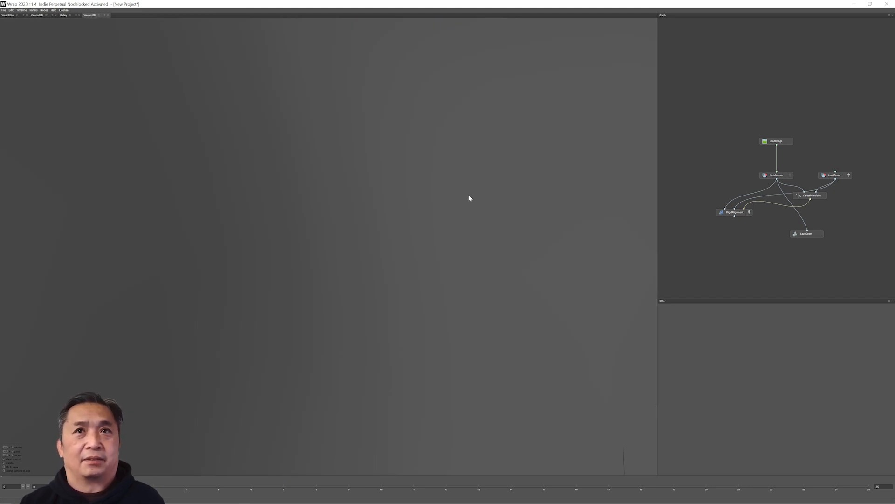
key("f")
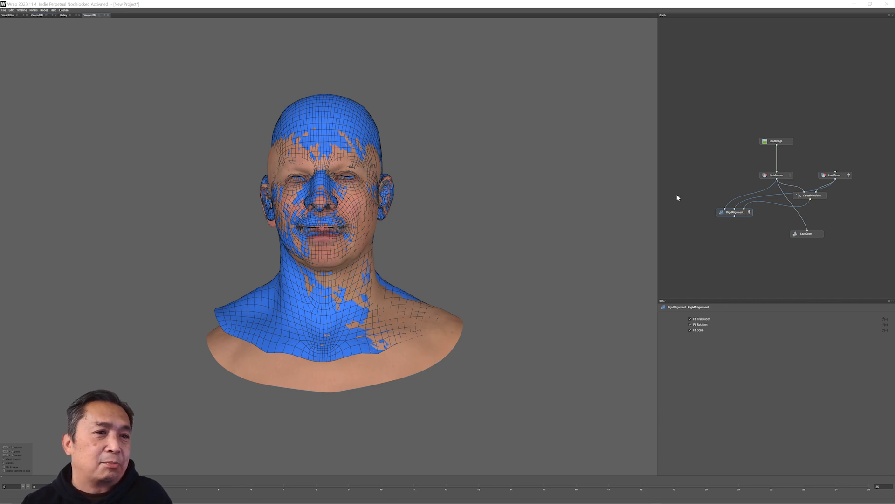
- Switch to the image viewer with the reference node graph, maximize it and examine the nodes and connections that follow RigidAlignment
left_click_drag(894, 95, 541, 322)
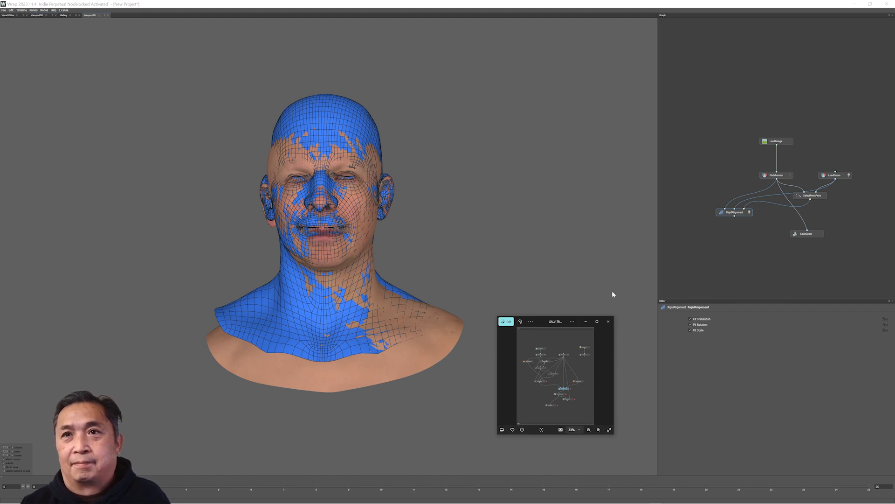
left_click(597, 321)
scroll(523, 302, "up", 3)
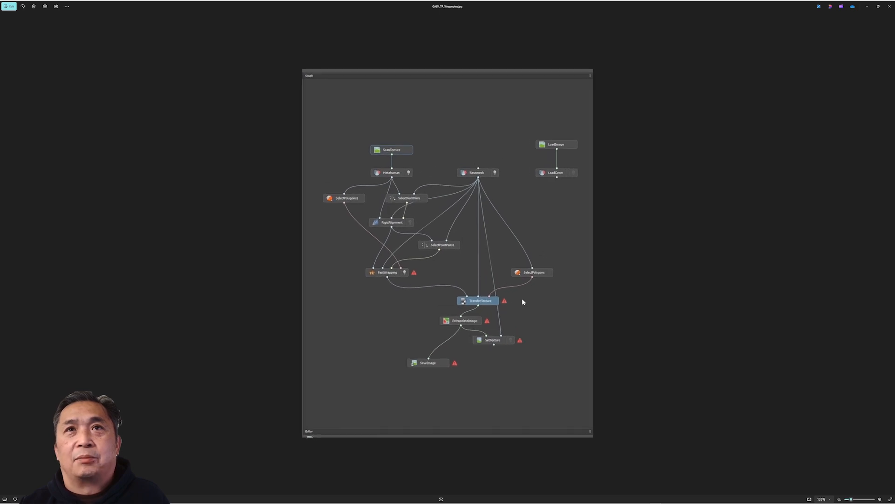
scroll(523, 301, "down", 2)
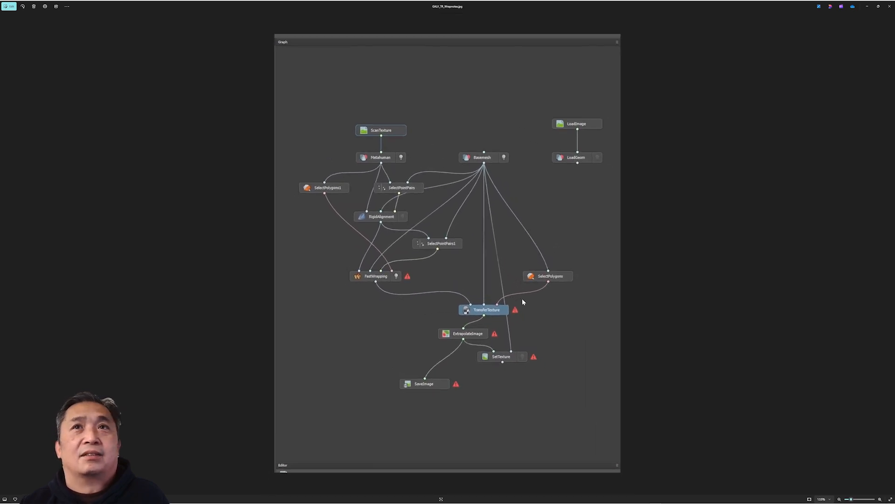